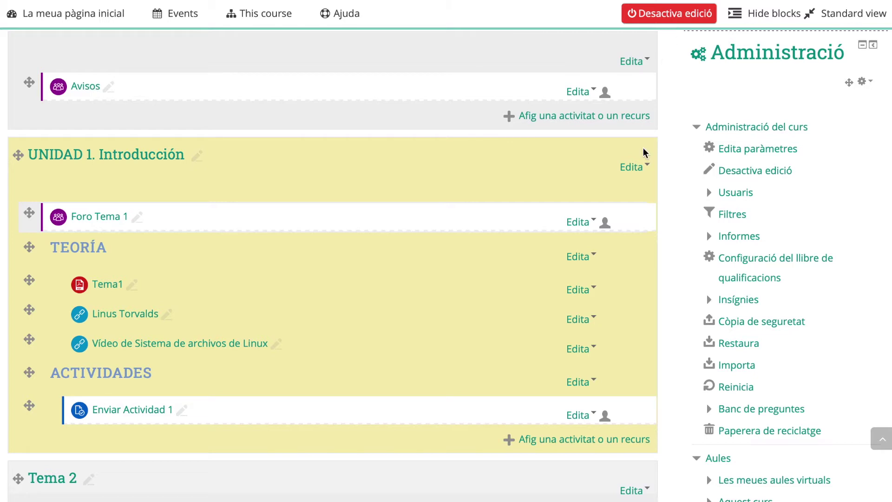
Add a new Qüestionari activity to the UNIDAD 1. Introducción section
{"action": "left_click", "coordinate": [571, 444]}
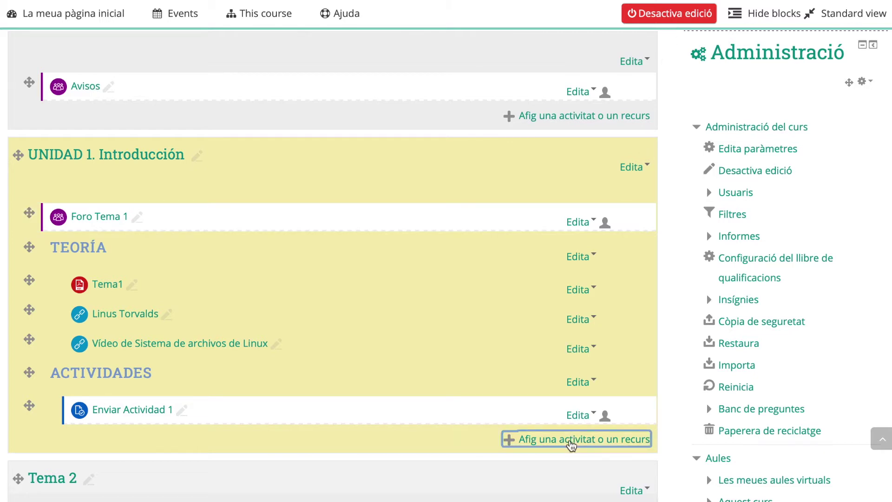
{"action": "scroll", "coordinate": [199, 256], "scroll_direction": "down", "scroll_amount": 1}
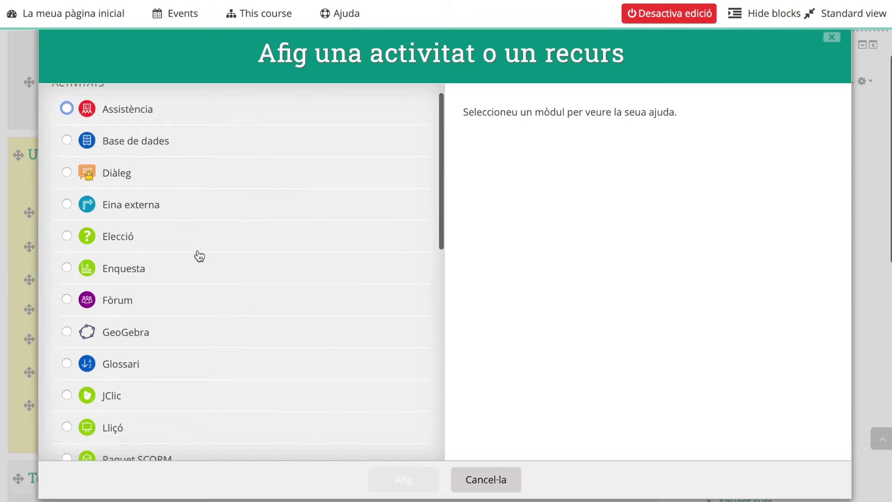
{"action": "scroll", "coordinate": [199, 256], "scroll_direction": "down", "scroll_amount": 3}
{"action": "left_click", "coordinate": [132, 349]}
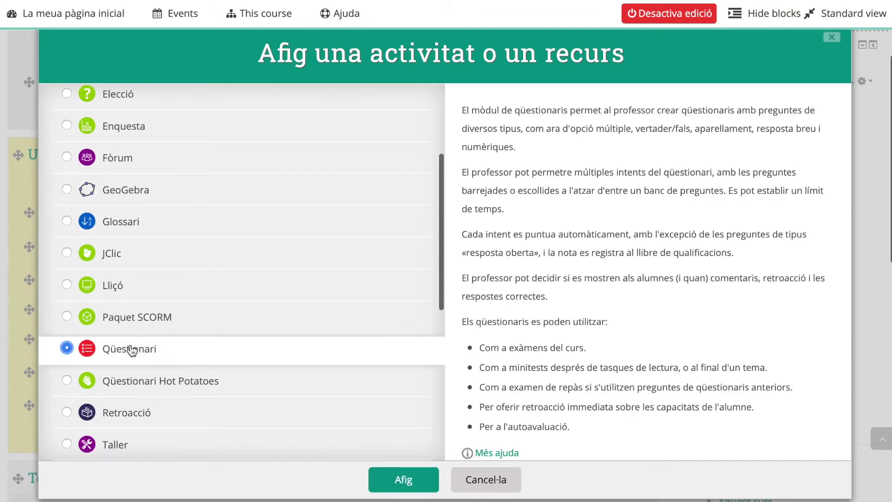
{"action": "left_click", "coordinate": [404, 480]}
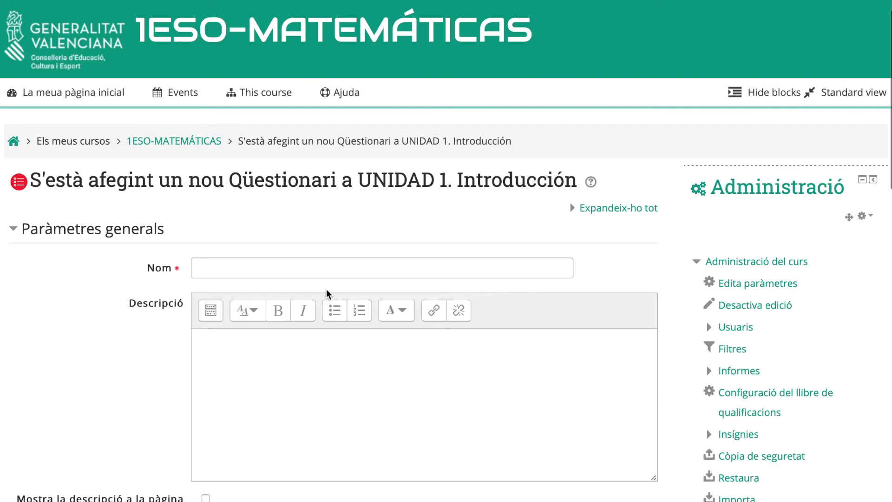
Name the questionnaire "Test Unidad 1" and leave its description empty
{"action": "left_click", "coordinate": [322, 268]}
{"action": "type", "text": "Test Unidad "}
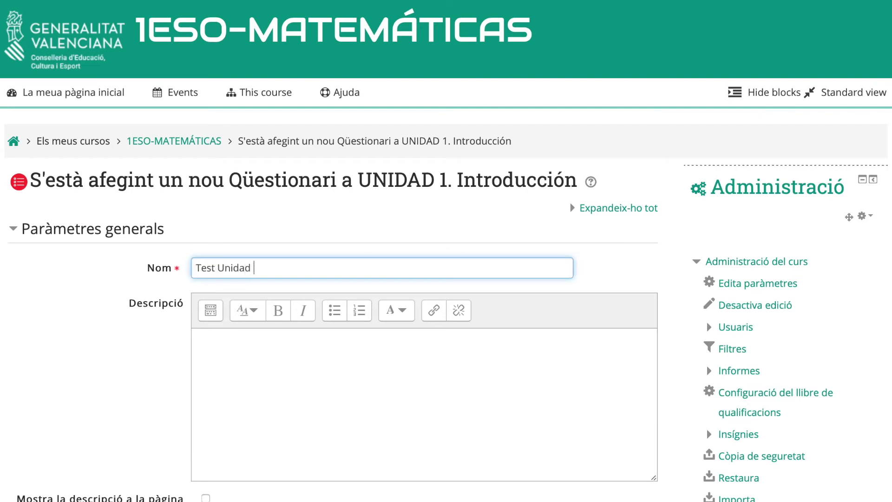
{"action": "type", "text": "1"}
{"action": "left_click", "coordinate": [300, 381]}
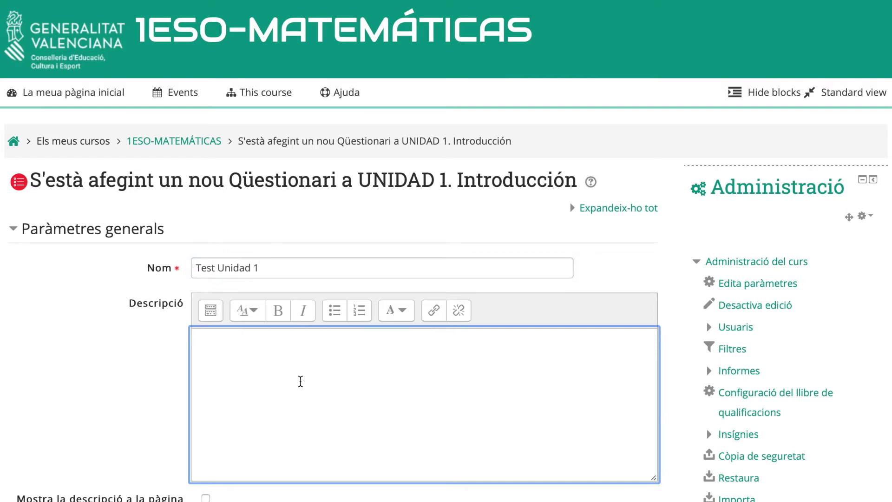
Enable the questionnaire's opening date in the Temporització settings and set its time to 12:00
{"action": "scroll", "coordinate": [301, 381], "scroll_direction": "down", "scroll_amount": 3}
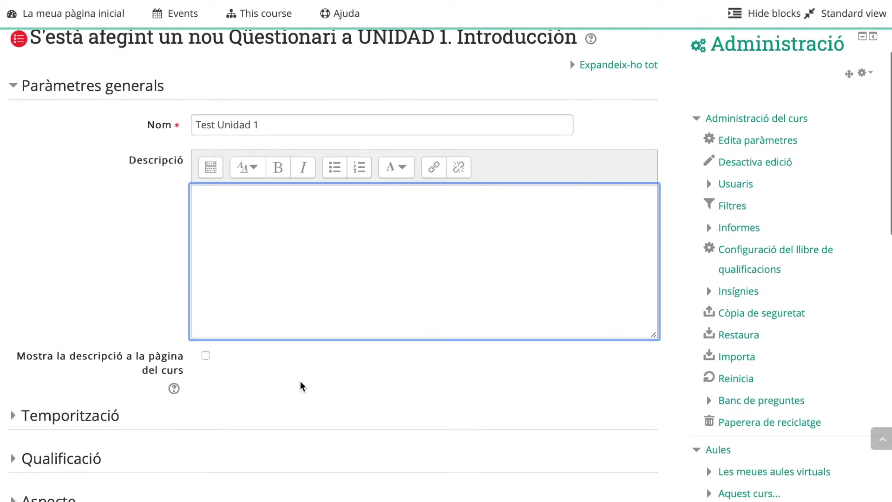
{"action": "left_click", "coordinate": [110, 413]}
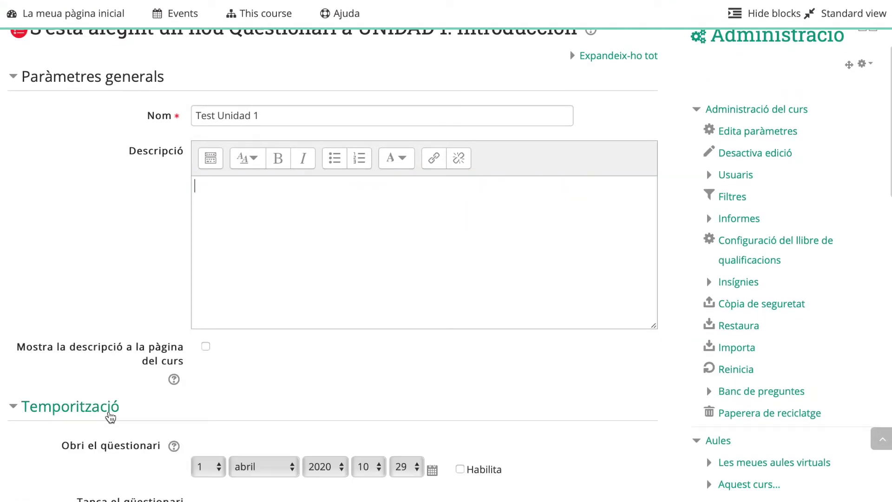
{"action": "scroll", "coordinate": [110, 418], "scroll_direction": "down", "scroll_amount": 2}
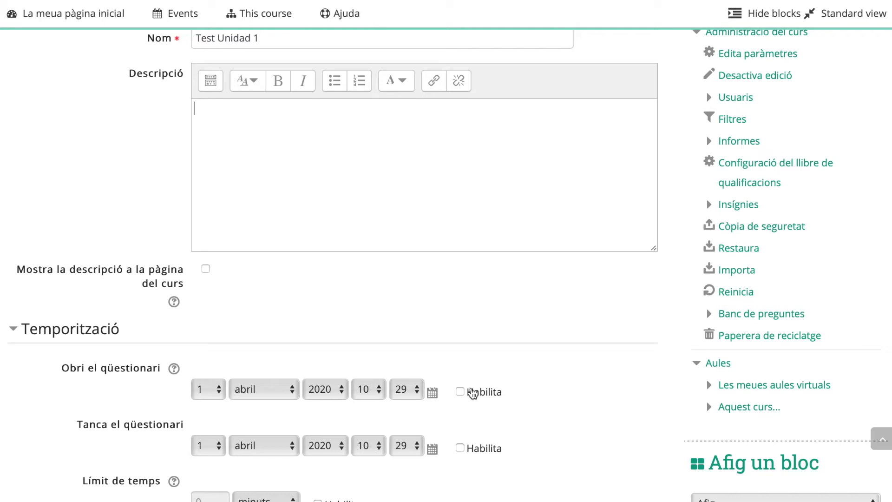
{"action": "left_click", "coordinate": [461, 392]}
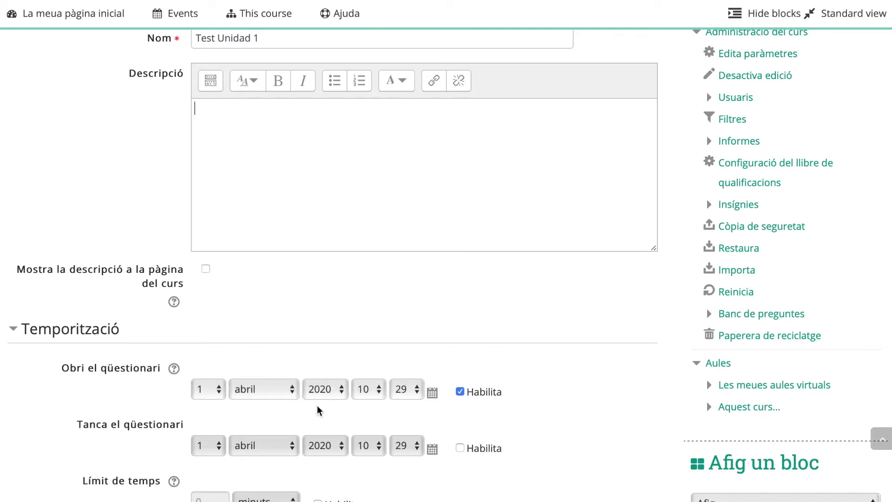
{"action": "left_click", "coordinate": [378, 392]}
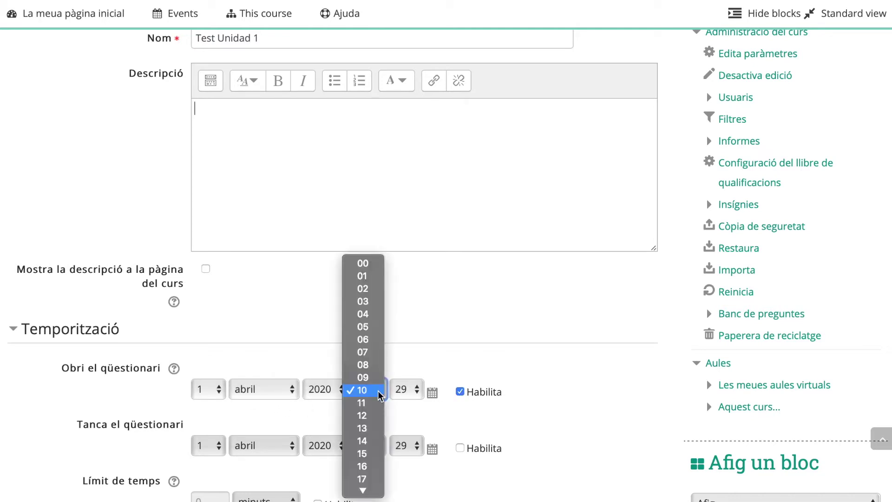
{"action": "left_click", "coordinate": [363, 415]}
{"action": "left_click", "coordinate": [402, 391]}
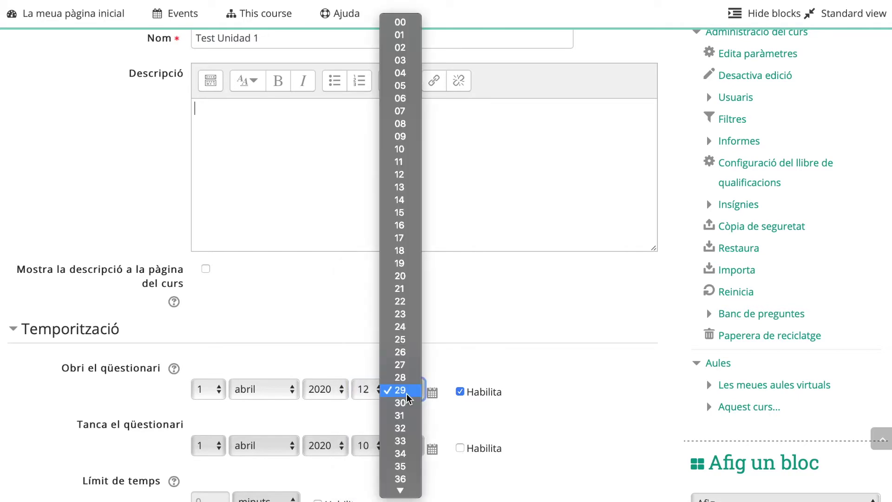
{"action": "left_click", "coordinate": [401, 23]}
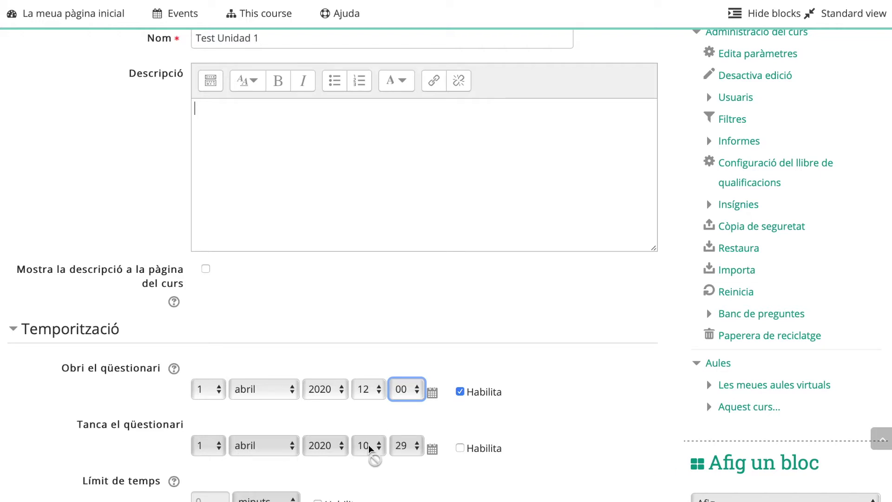
Enable the questionnaire's closing date and set its time to 23:59
{"action": "left_click", "coordinate": [460, 448]}
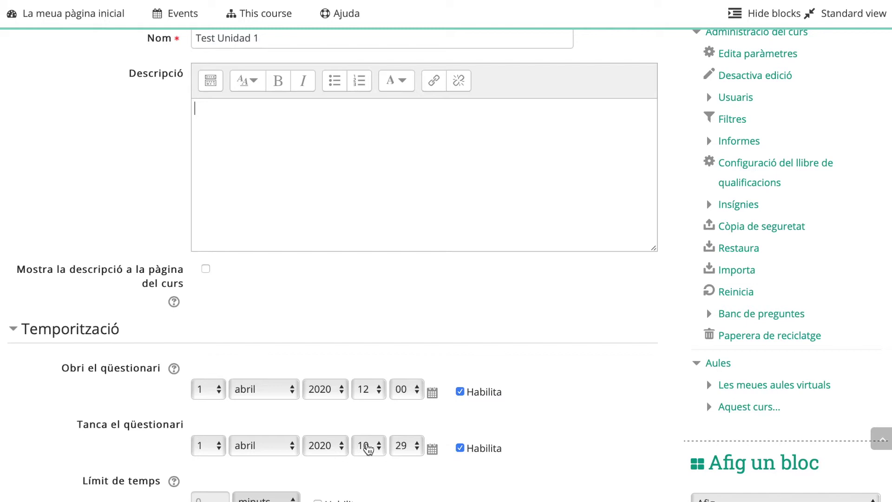
{"action": "left_click", "coordinate": [367, 447]}
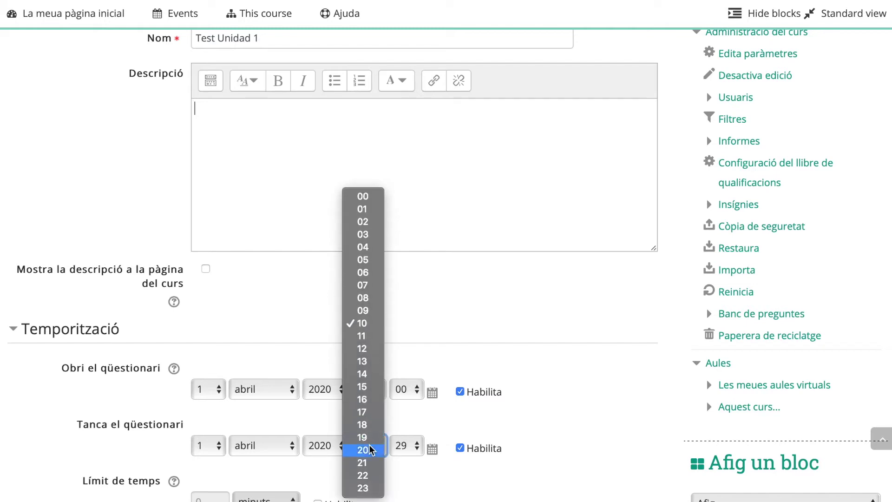
{"action": "left_click", "coordinate": [364, 487]}
{"action": "left_click", "coordinate": [415, 453]}
{"action": "scroll", "coordinate": [412, 445], "scroll_direction": "down", "scroll_amount": 5}
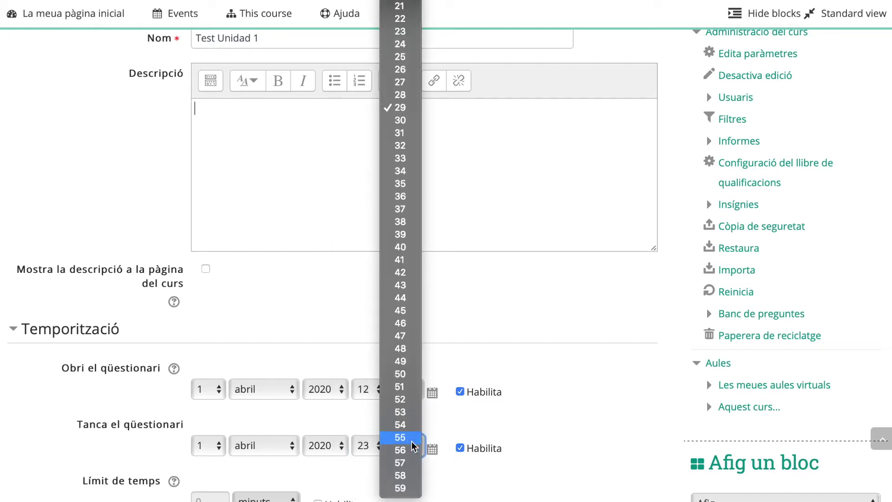
{"action": "left_click", "coordinate": [400, 487]}
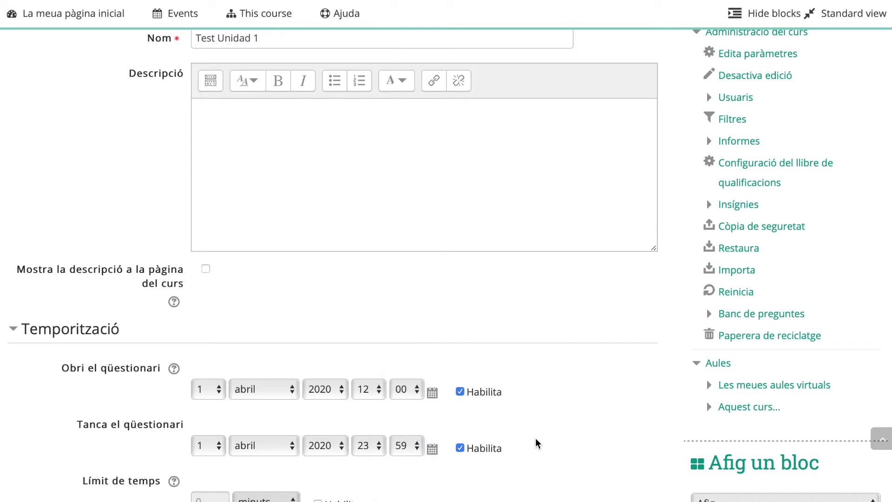
Enable the time limit and set it to 20 minutes
{"action": "scroll", "coordinate": [537, 441], "scroll_direction": "down", "scroll_amount": 2}
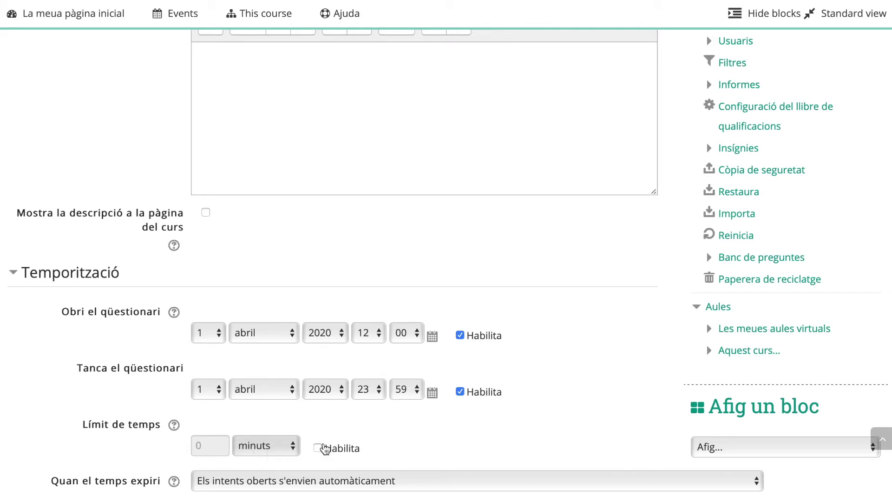
{"action": "left_click", "coordinate": [320, 448]}
{"action": "double_click", "coordinate": [210, 446]}
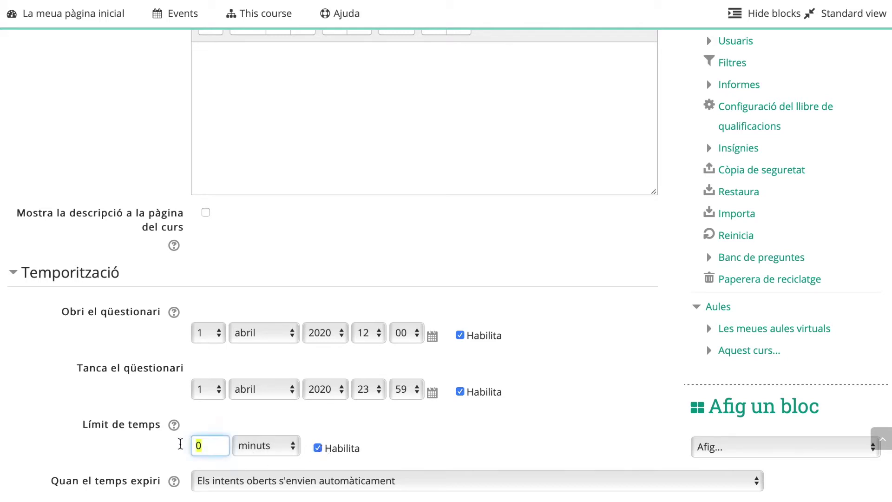
{"action": "type", "text": "20"}
{"action": "left_click", "coordinate": [412, 445]}
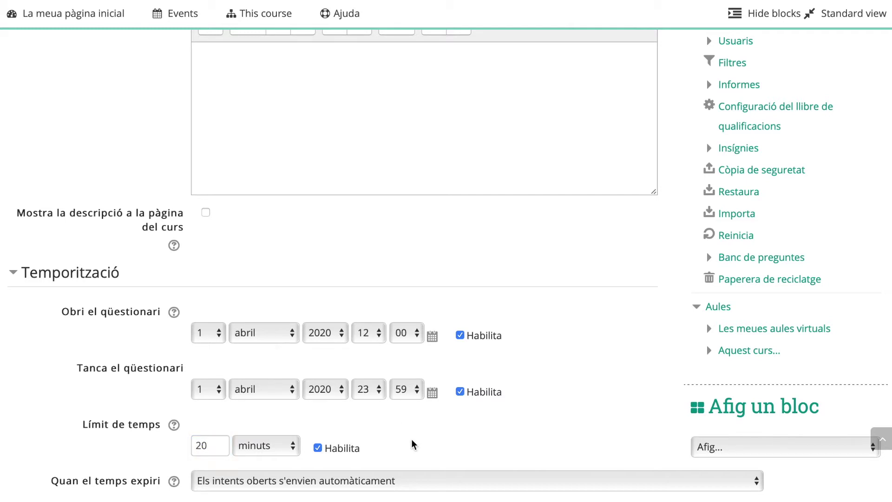
Examine the choices for what happens when time expires, keeping "Els intents oberts s'envien automàticament"
{"action": "scroll", "coordinate": [412, 445], "scroll_direction": "down", "scroll_amount": 3}
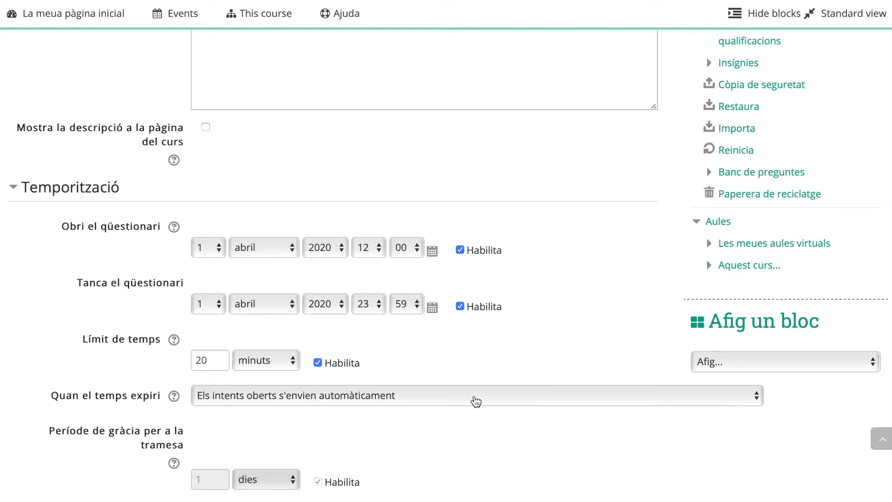
{"action": "left_click", "coordinate": [477, 397]}
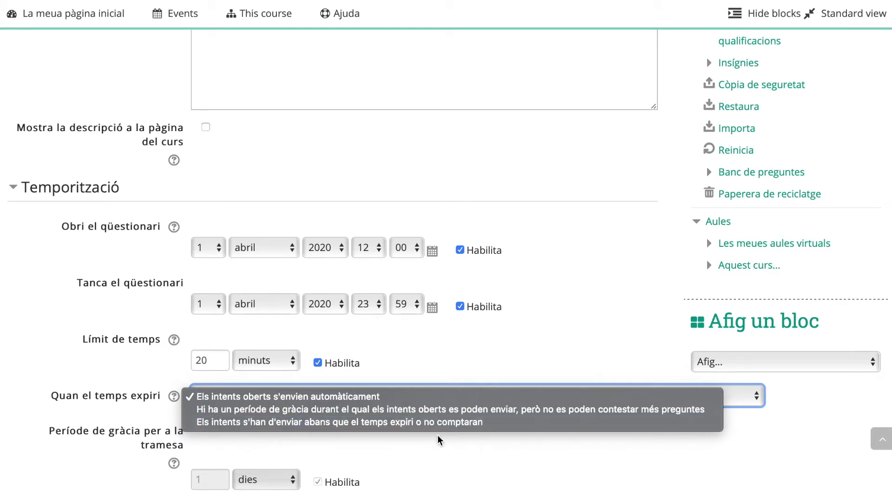
{"action": "left_click", "coordinate": [436, 449]}
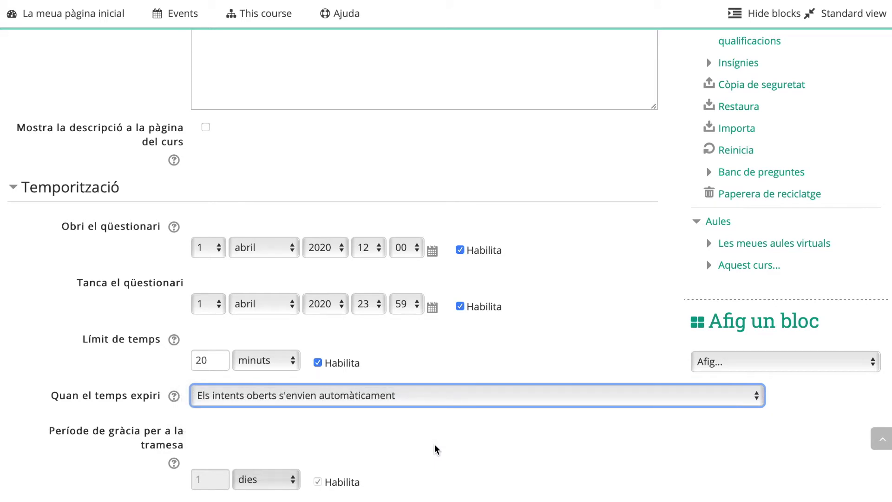
{"action": "scroll", "coordinate": [436, 448], "scroll_direction": "down", "scroll_amount": 3}
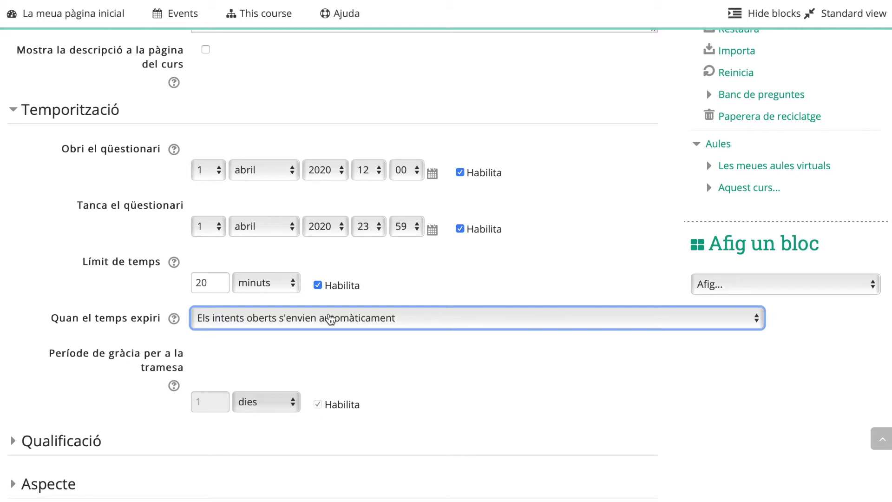
{"action": "left_click", "coordinate": [330, 320]}
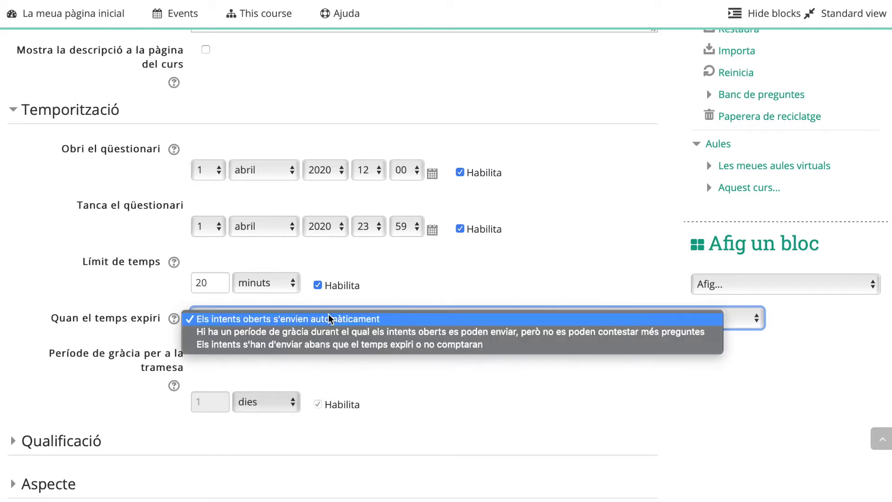
{"action": "left_click", "coordinate": [358, 387]}
Set the number of allowed attempts to 1 in the Qualificació settings
{"action": "scroll", "coordinate": [185, 279], "scroll_direction": "down", "scroll_amount": 4}
{"action": "left_click", "coordinate": [16, 270]}
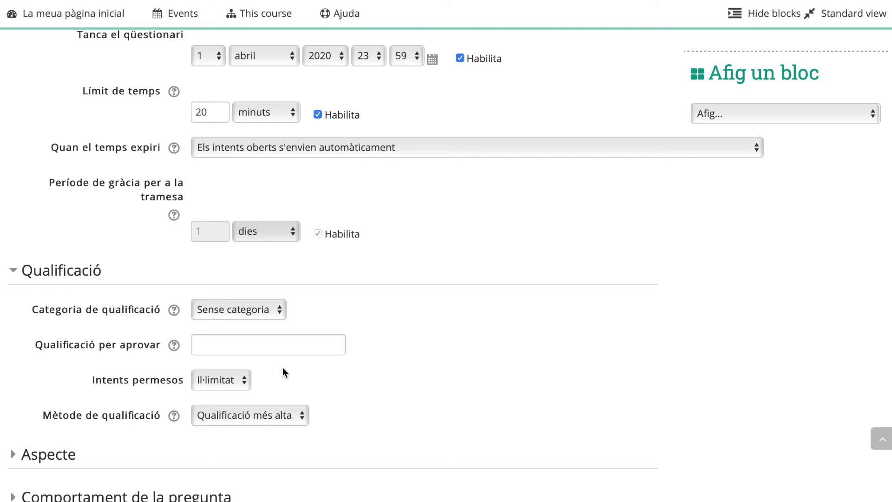
{"action": "left_click", "coordinate": [235, 379]}
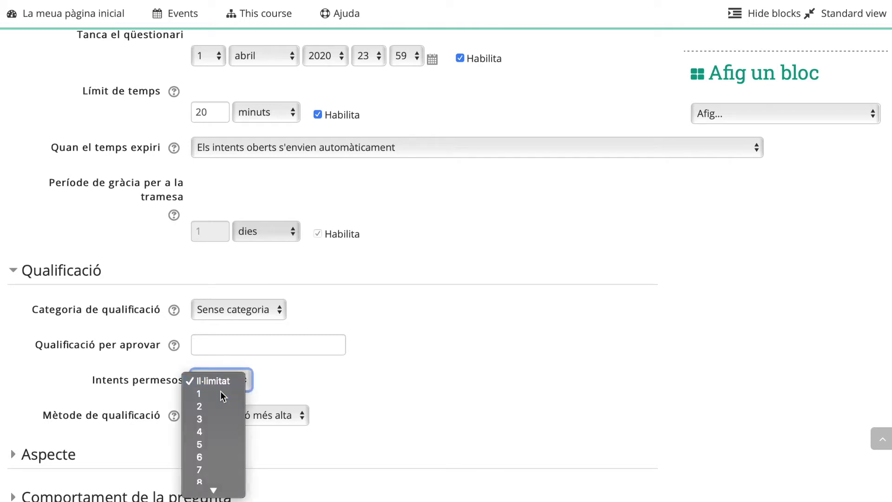
{"action": "left_click", "coordinate": [222, 396]}
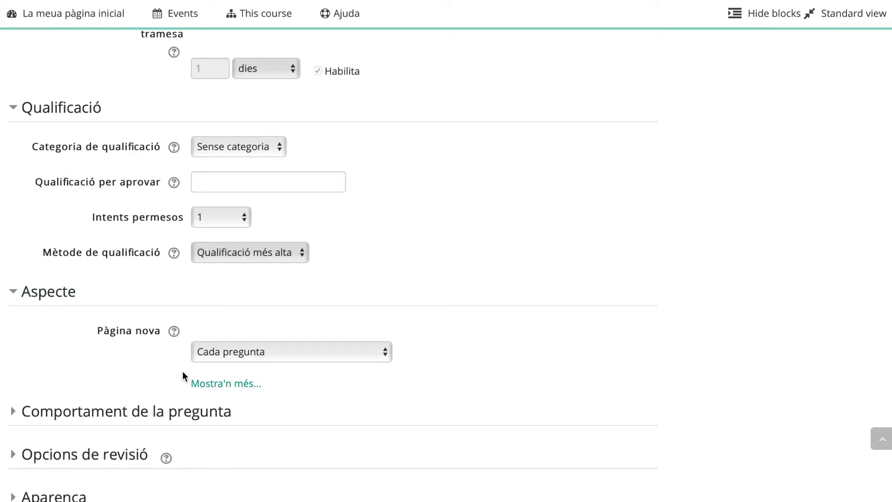
Examine the Pàgina nova choices, the question behaviour settings and the Opcions de revisió
{"action": "left_click", "coordinate": [219, 354]}
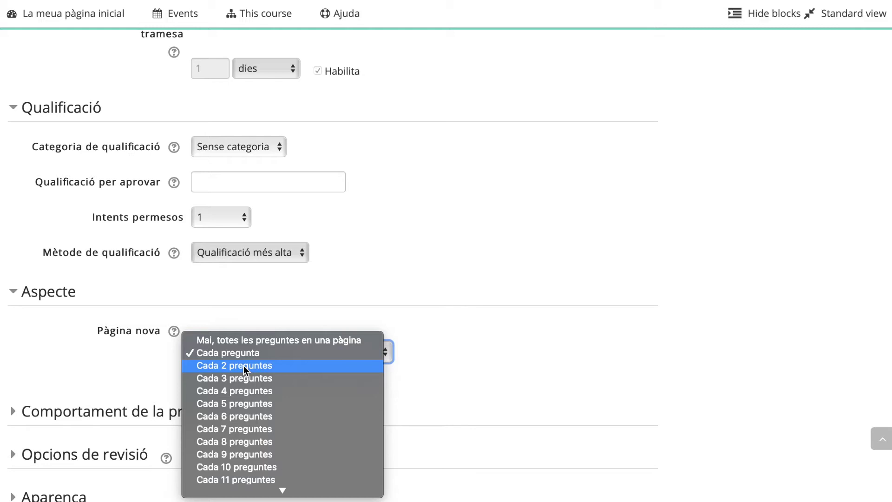
{"action": "scroll", "coordinate": [259, 403], "scroll_direction": "down", "scroll_amount": 5}
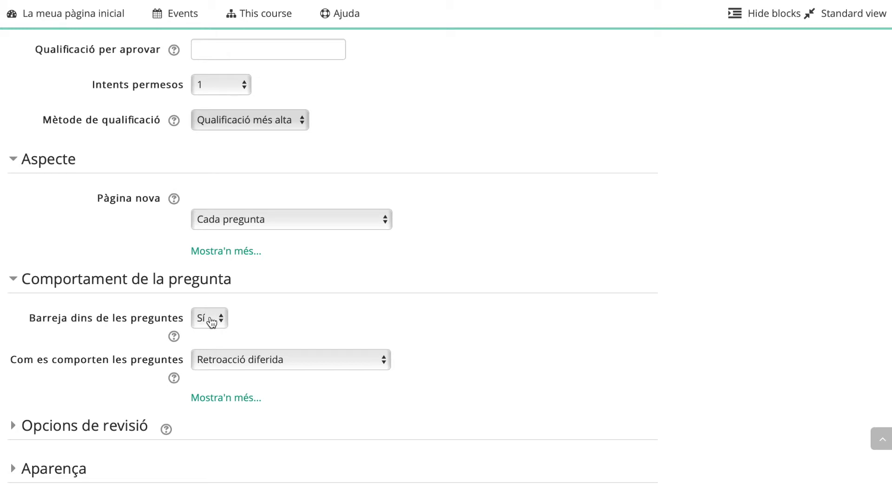
{"action": "scroll", "coordinate": [211, 321], "scroll_direction": "down", "scroll_amount": 5}
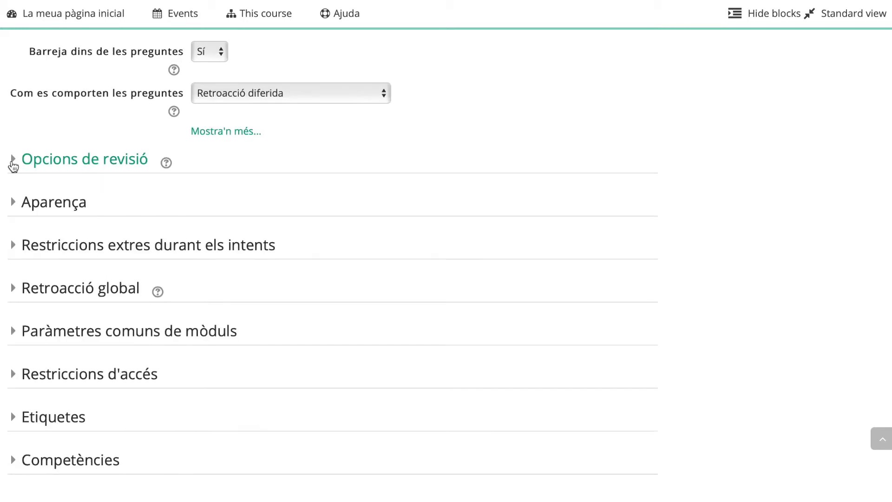
{"action": "left_click", "coordinate": [13, 164]}
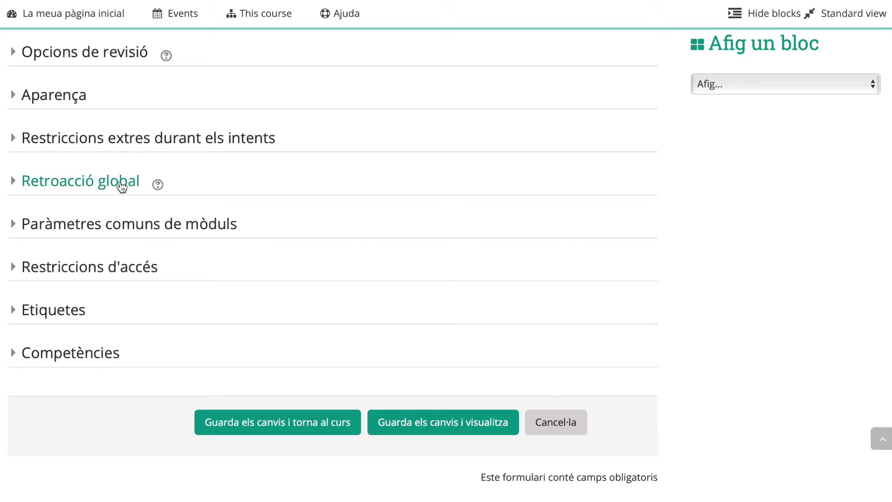
Add more feedback fields to the Retroacció global settings
{"action": "left_click", "coordinate": [121, 185]}
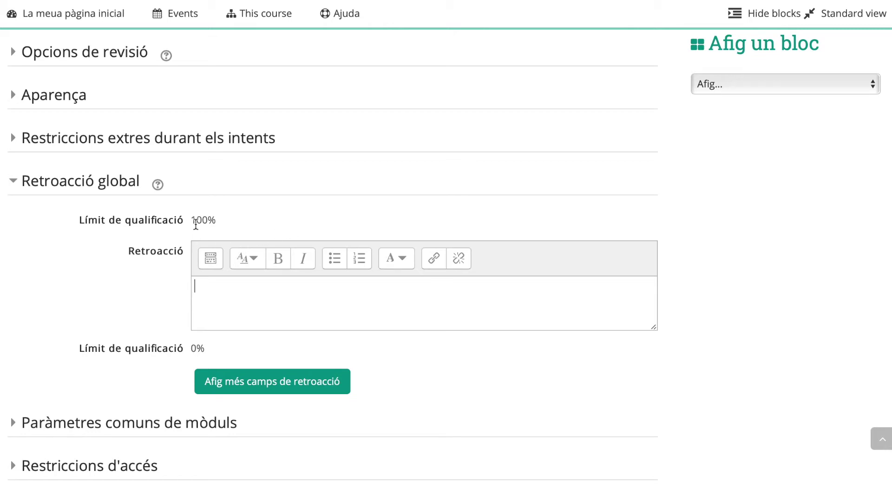
{"action": "left_click", "coordinate": [209, 303]}
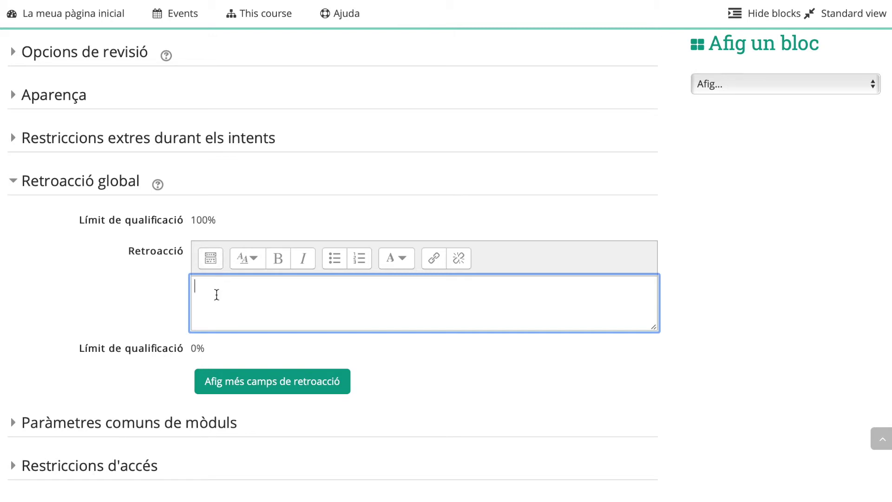
{"action": "left_click", "coordinate": [285, 382]}
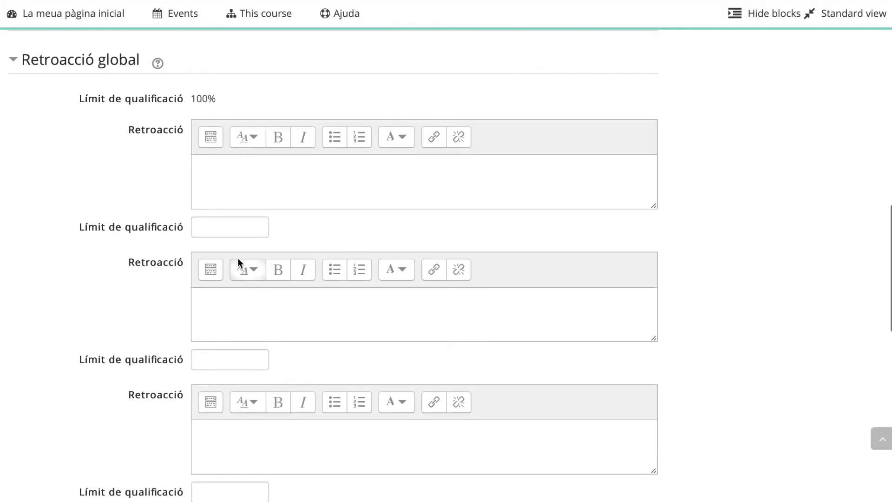
Set the first Límit de qualificació to 80% and give the range above it the feedback "Has hecho un muy buen examen. Enhorabuena!"
{"action": "left_click", "coordinate": [230, 228]}
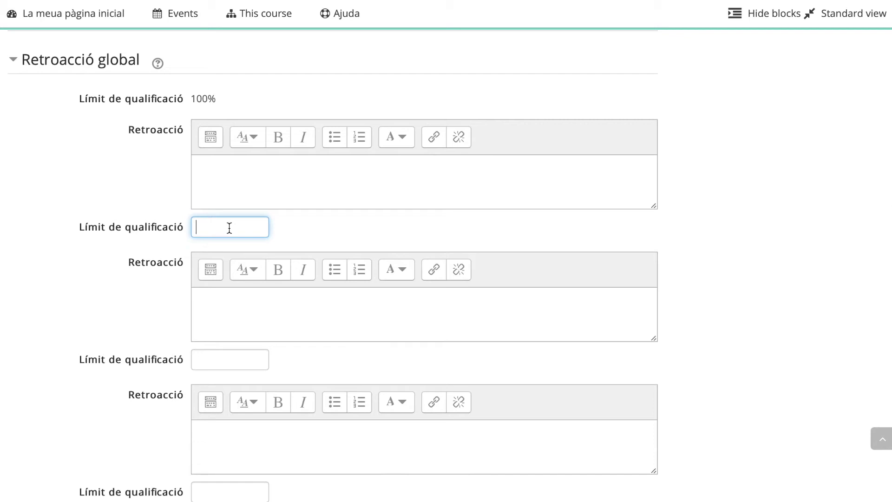
{"action": "type", "text": "80%"}
{"action": "left_click", "coordinate": [232, 180]}
{"action": "type", "text": "H"}
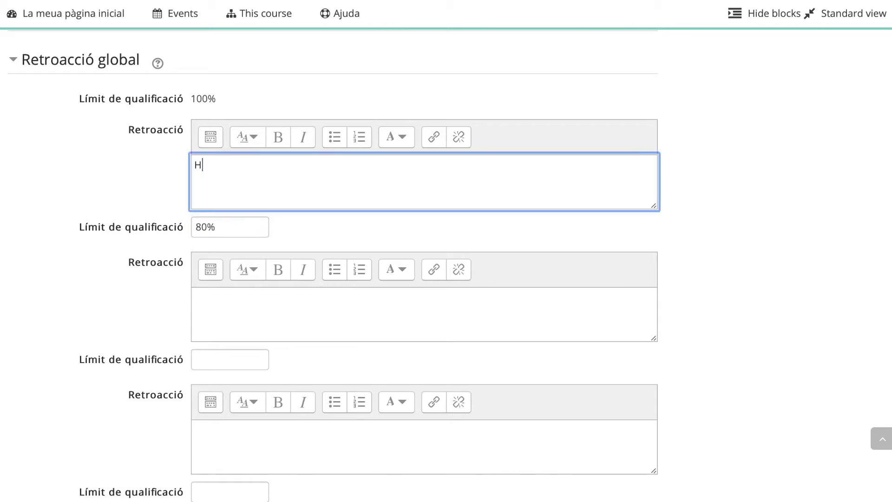
{"action": "type", "text": "as hecho un muy buen "}
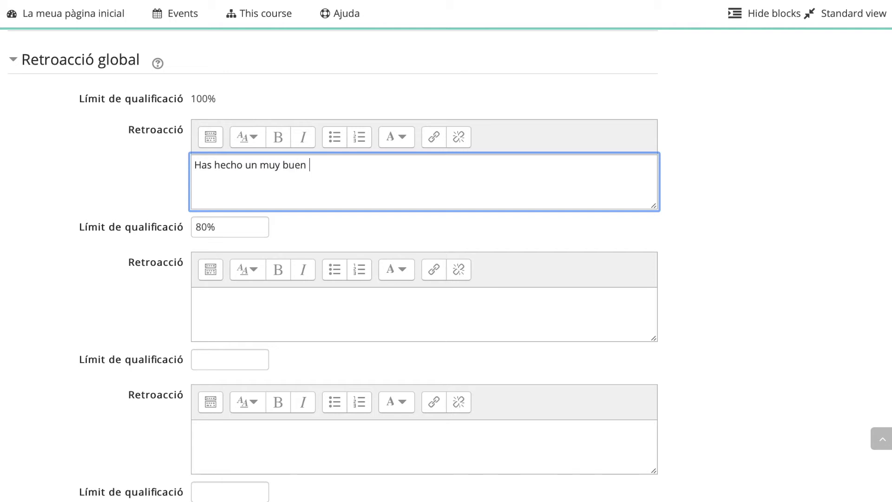
{"action": "type", "text": "examen. Enhorabuena!"}
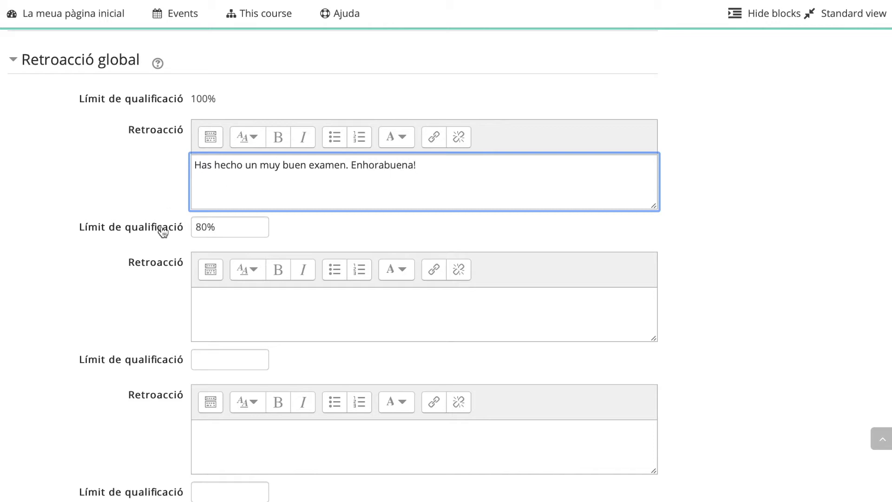
Set the second Límit de qualificació to 60% with the feedback "Buen examen. Lo puedes hacer mejor!!!" for the range above it
{"action": "left_click", "coordinate": [229, 359]}
{"action": "scroll", "coordinate": [230, 358], "scroll_direction": "down", "scroll_amount": 2}
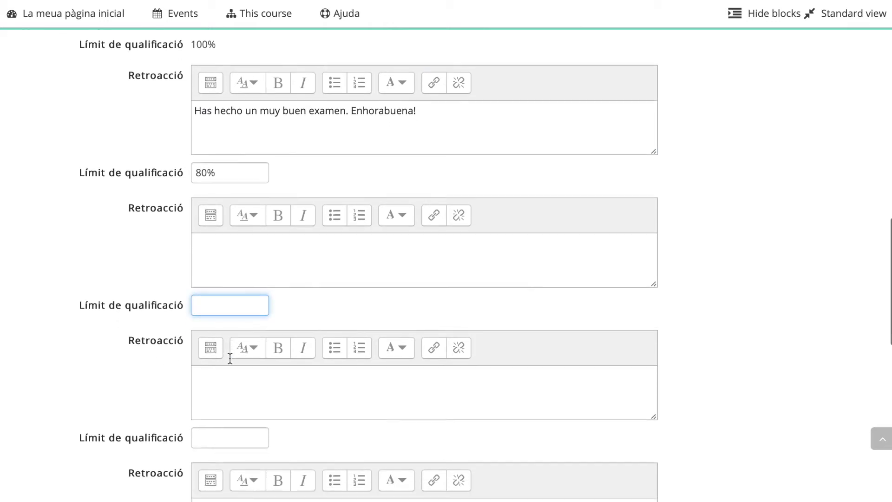
{"action": "type", "text": "60%"}
{"action": "left_click", "coordinate": [249, 237]}
{"action": "type", "text": "Buen examen"}
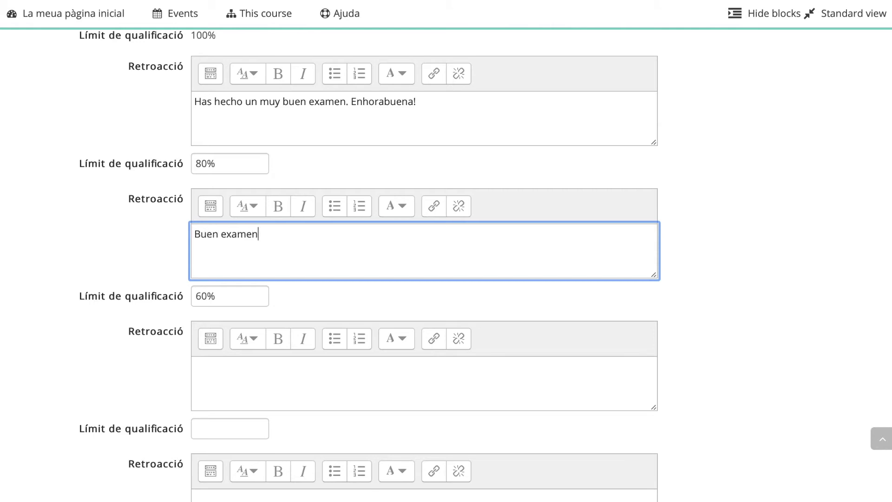
{"action": "type", "text": ". Lo puedes hacer mejor!!!"}
Set the third Límit de qualificació to 50% with the feedback "Debes estudiar más!" for the range above it
{"action": "scroll", "coordinate": [138, 236], "scroll_direction": "down", "scroll_amount": 4}
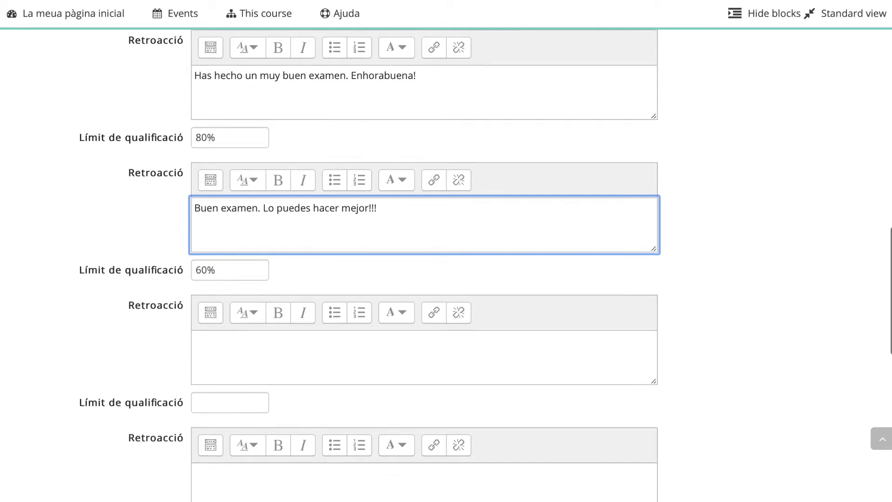
{"action": "left_click", "coordinate": [205, 263]}
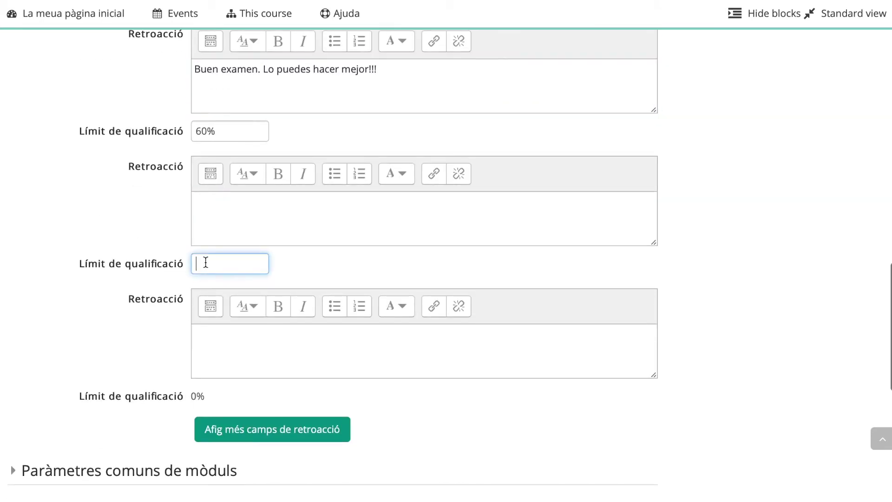
{"action": "type", "text": "40"}
{"action": "key", "text": "BackSpace"}
{"action": "key", "text": "BackSpace"}
{"action": "type", "text": "50"}
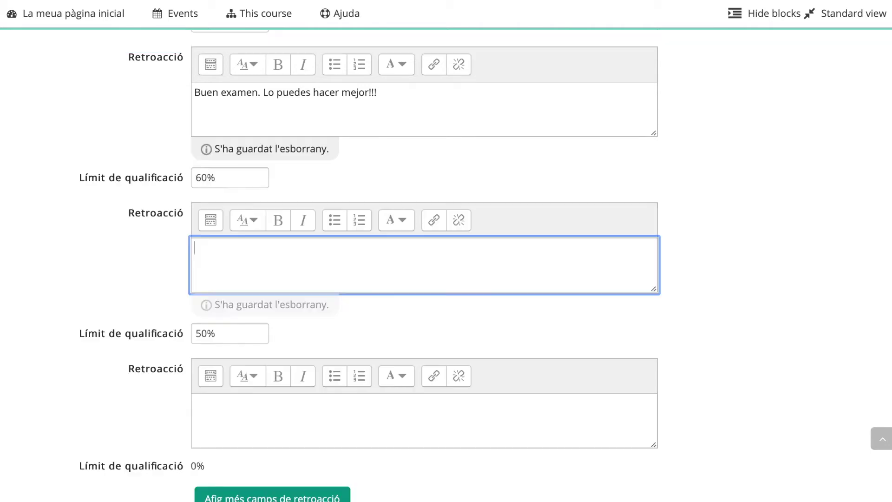
{"action": "type", "text": "De"}
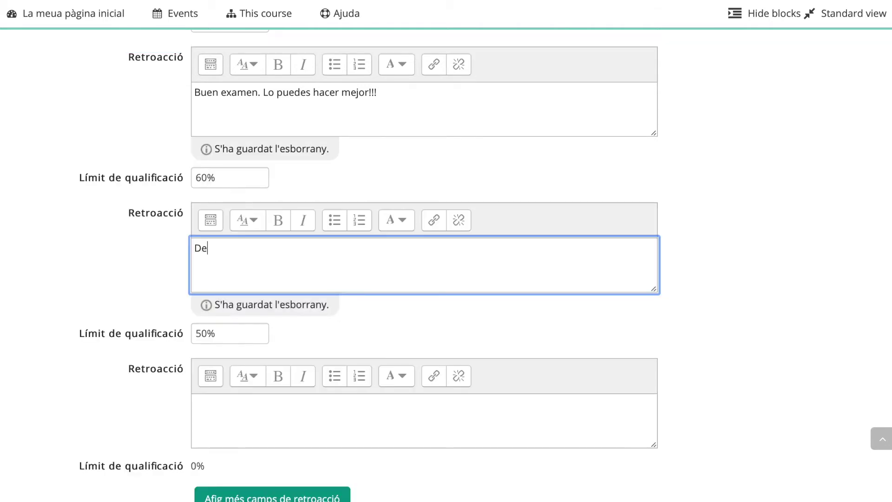
{"action": "type", "text": "bes estudiar más!"}
Enter the feedback "No te has preparado el examen! Tienes que estudiar para obtener resultados!" for the lowest grade range, down to 0%
{"action": "scroll", "coordinate": [206, 209], "scroll_direction": "down", "scroll_amount": 2}
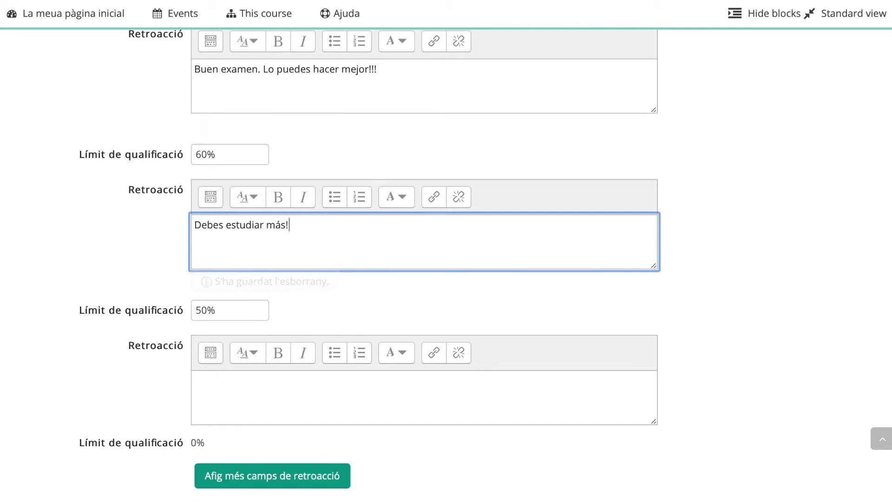
{"action": "left_click", "coordinate": [216, 328]}
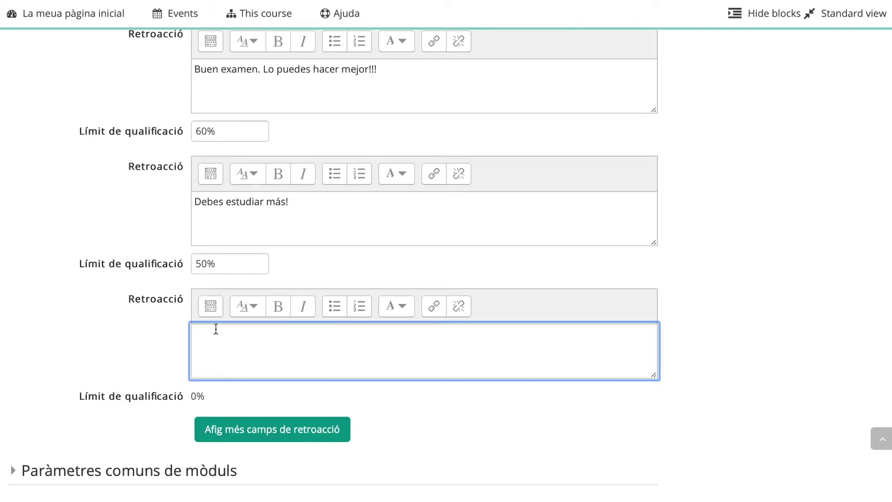
{"action": "type", "text": "No te has preparado el examen"}
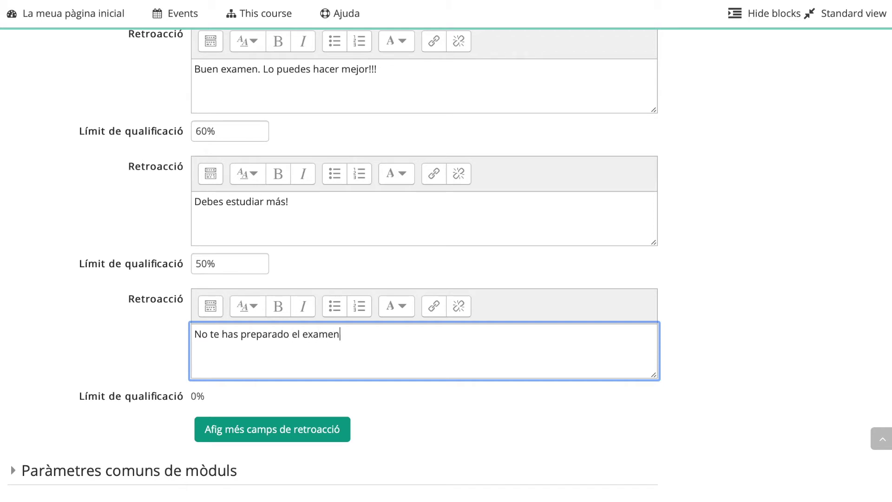
{"action": "type", "text": "! Tienes que es"}
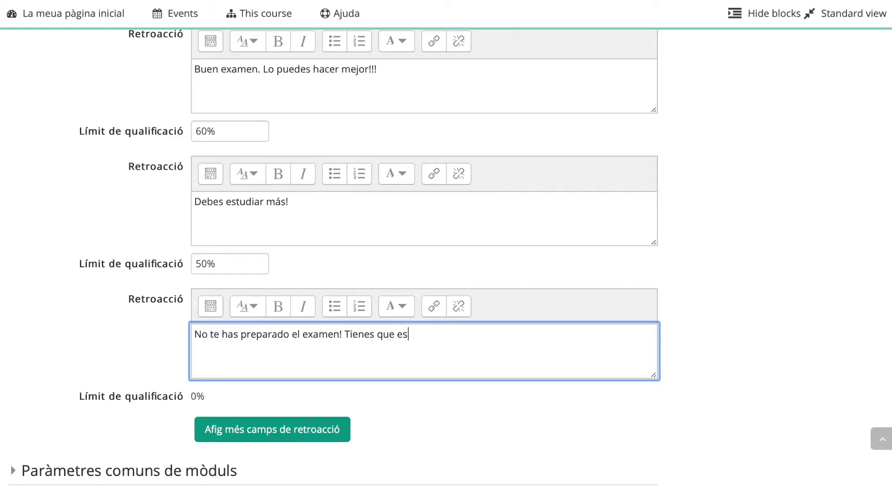
{"action": "type", "text": "tudiar para obtener "}
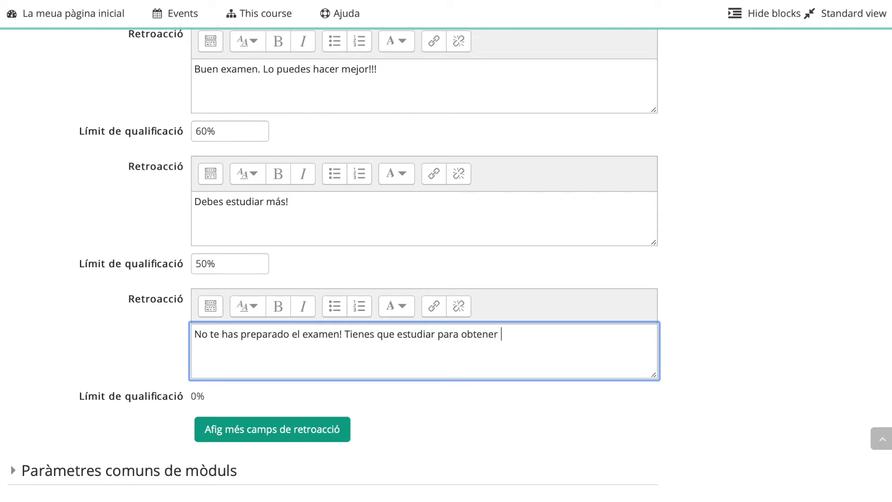
{"action": "type", "text": "resultados!"}
Review the overall feedback, save and display the questionnaire, and open it for editing its questions
{"action": "scroll", "coordinate": [220, 136], "scroll_direction": "up", "scroll_amount": 1}
{"action": "scroll", "coordinate": [220, 136], "scroll_direction": "up", "scroll_amount": 3}
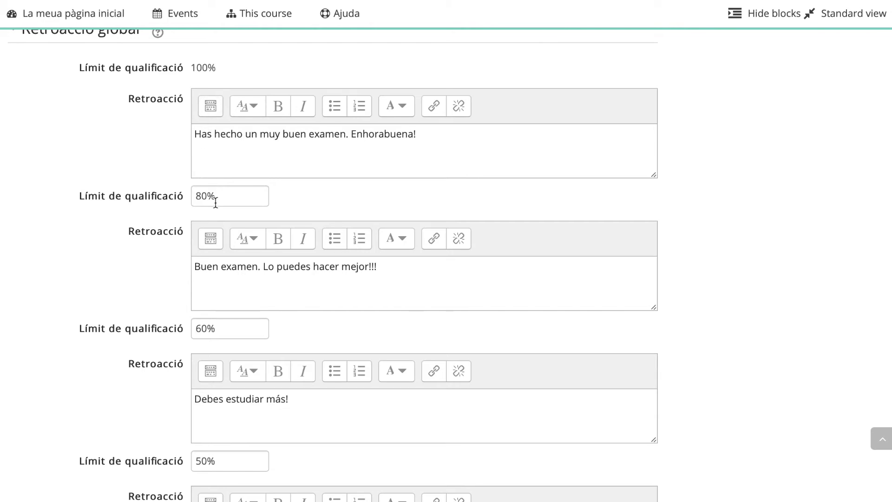
{"action": "scroll", "coordinate": [215, 201], "scroll_direction": "down", "scroll_amount": 9}
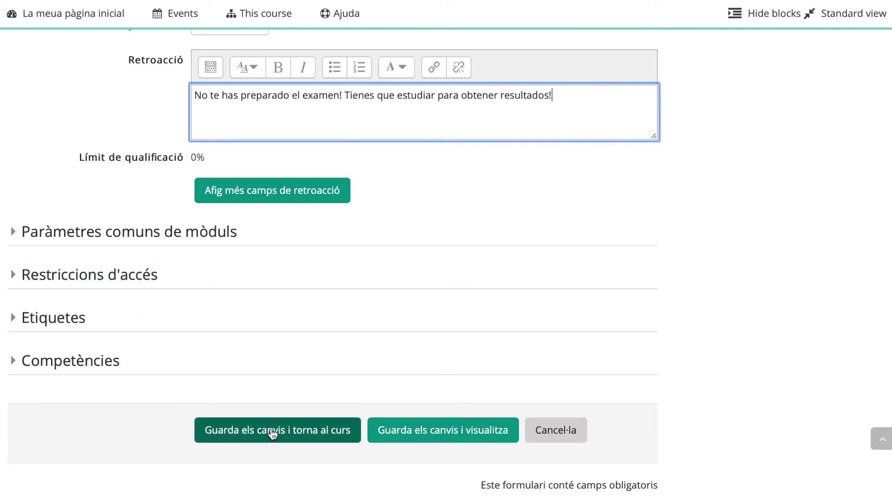
{"action": "left_click", "coordinate": [412, 432]}
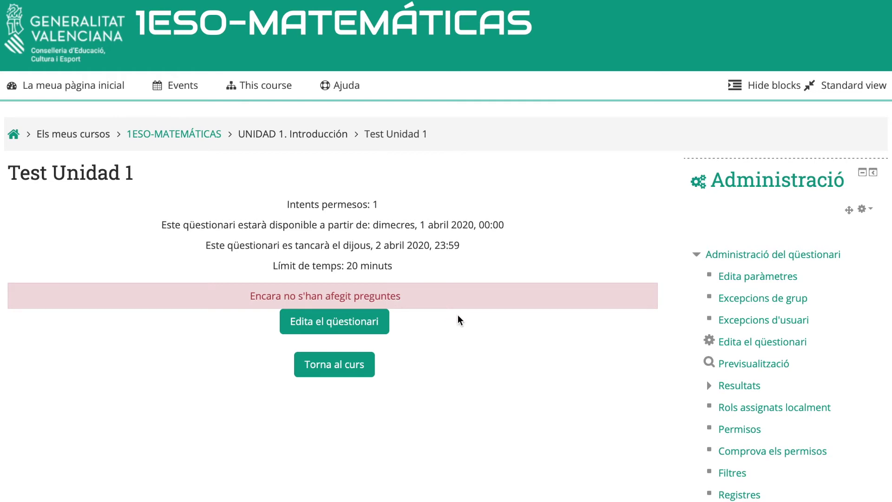
{"action": "left_click", "coordinate": [336, 323]}
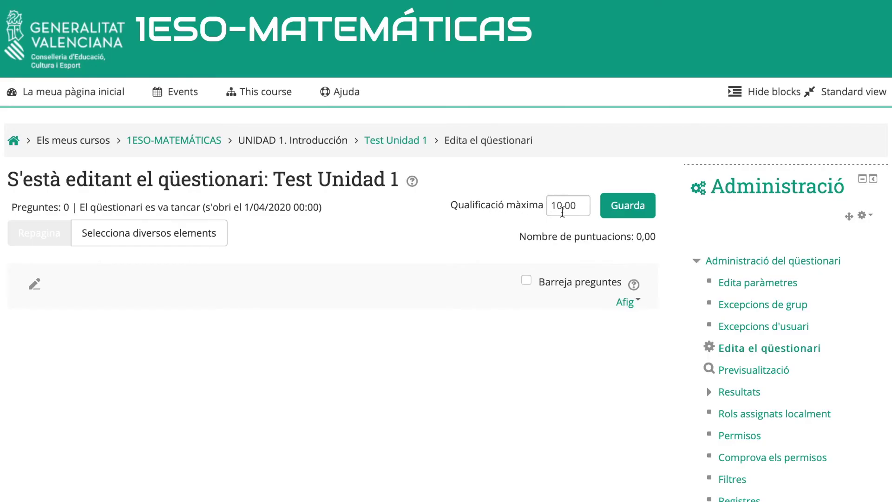
Enable Barreja preguntes for the questionnaire and start adding a new question
{"action": "left_click", "coordinate": [527, 280]}
{"action": "left_click", "coordinate": [640, 302]}
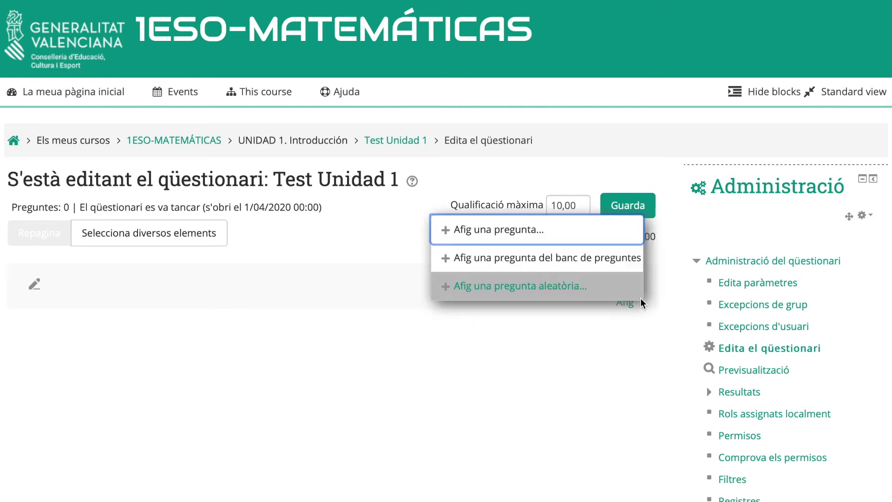
{"action": "left_click", "coordinate": [572, 238]}
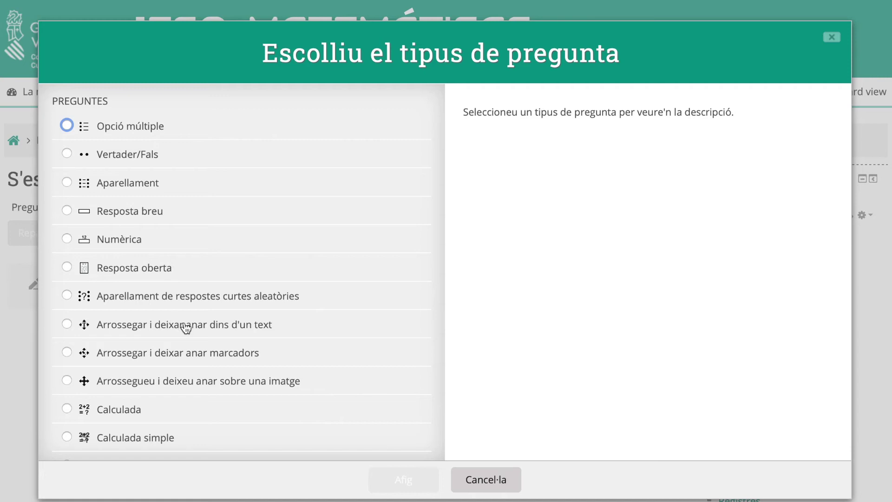
Look through the available question types and add an Opció múltiple question to the questionnaire
{"action": "scroll", "coordinate": [200, 357], "scroll_direction": "down", "scroll_amount": 2}
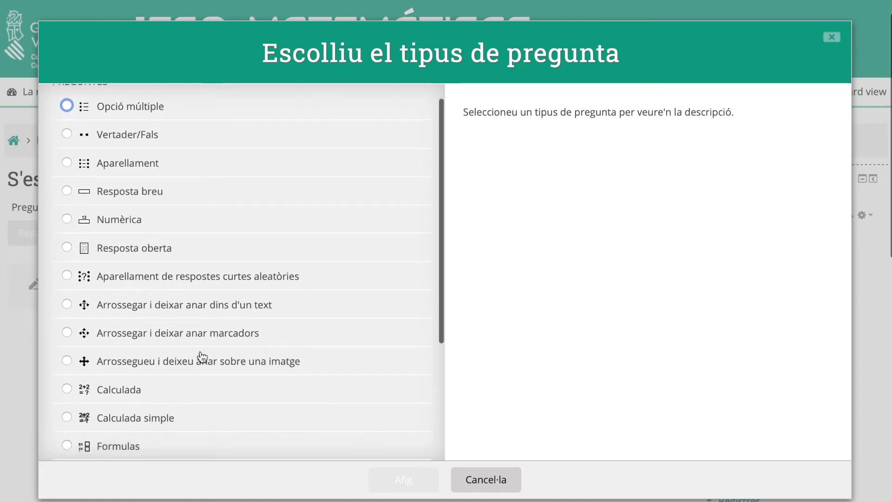
{"action": "scroll", "coordinate": [172, 370], "scroll_direction": "down", "scroll_amount": 3}
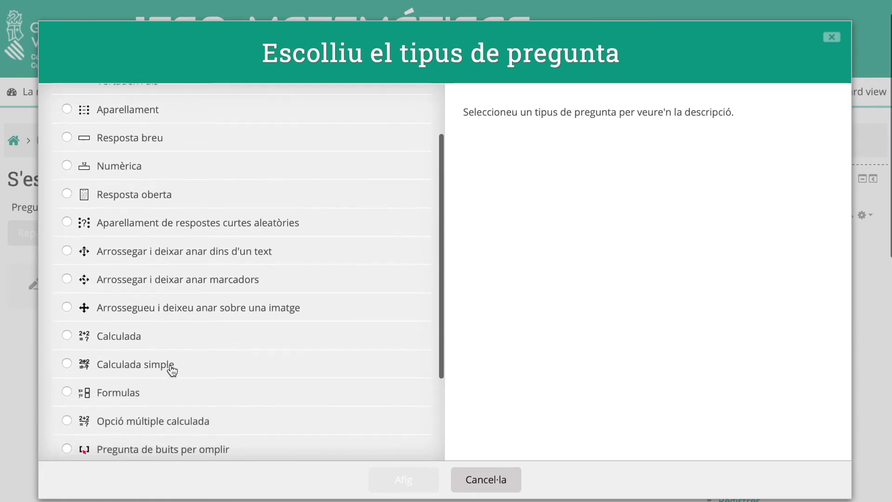
{"action": "scroll", "coordinate": [172, 370], "scroll_direction": "down", "scroll_amount": 3}
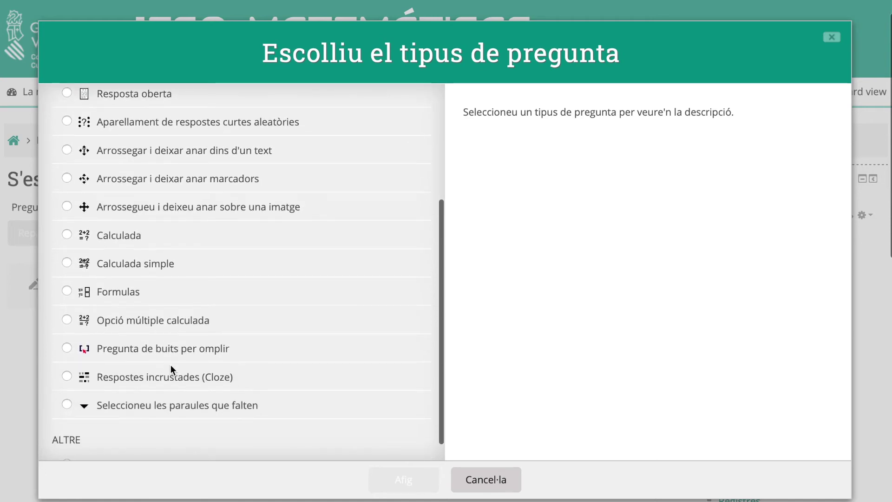
{"action": "scroll", "coordinate": [172, 371], "scroll_direction": "up", "scroll_amount": 10}
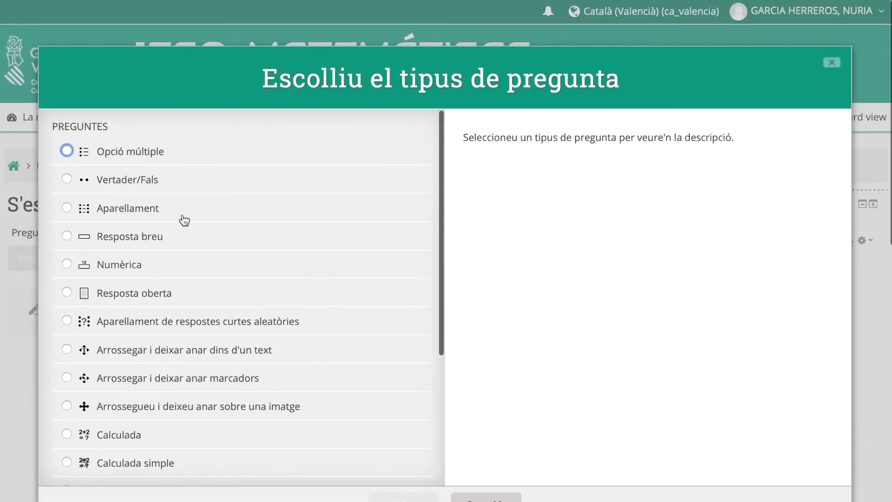
{"action": "left_click", "coordinate": [147, 161]}
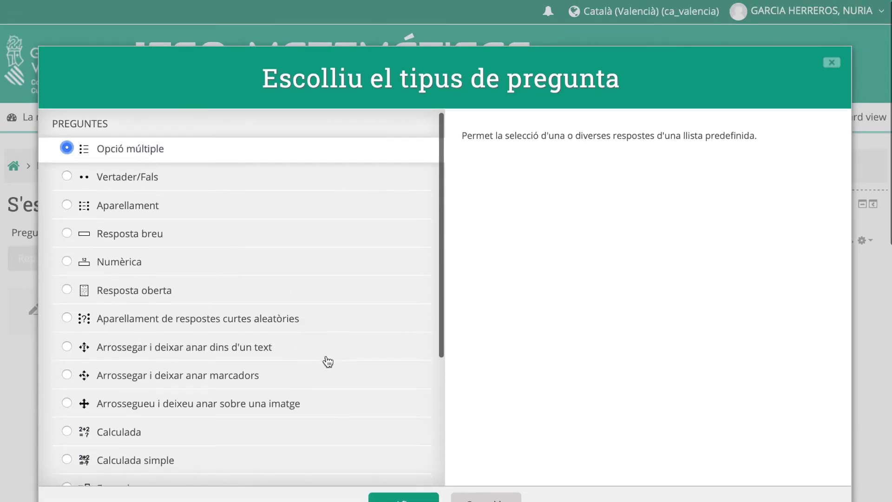
{"action": "scroll", "coordinate": [329, 360], "scroll_direction": "down", "scroll_amount": 2}
{"action": "scroll", "coordinate": [424, 461], "scroll_direction": "down", "scroll_amount": 2}
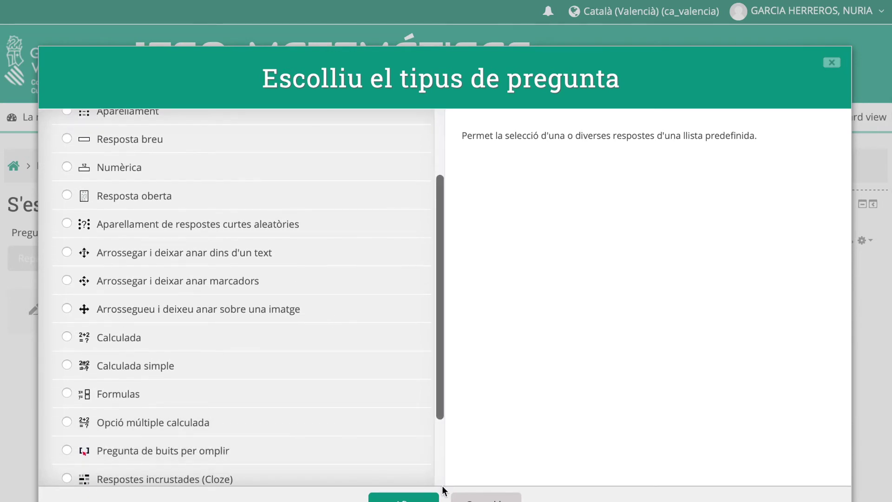
{"action": "scroll", "coordinate": [442, 492], "scroll_direction": "down", "scroll_amount": 1}
{"action": "left_click", "coordinate": [404, 466]}
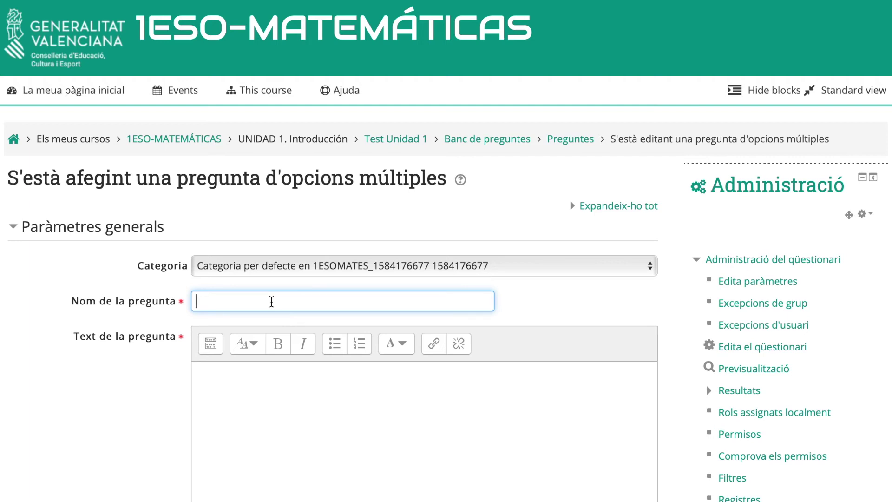
Name the question 1ESO_T1_P1 and enter the question text "¿Cuál es la red de mayor tamaño?"
{"action": "type", "text": "ESO_T1_P1"}
{"action": "left_click", "coordinate": [237, 383]}
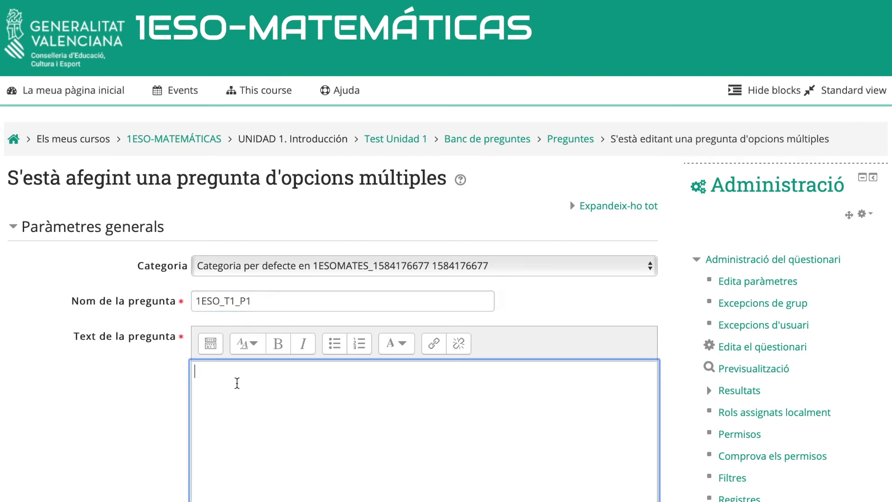
{"action": "type", "text": "¿Cuál es la red de ma"}
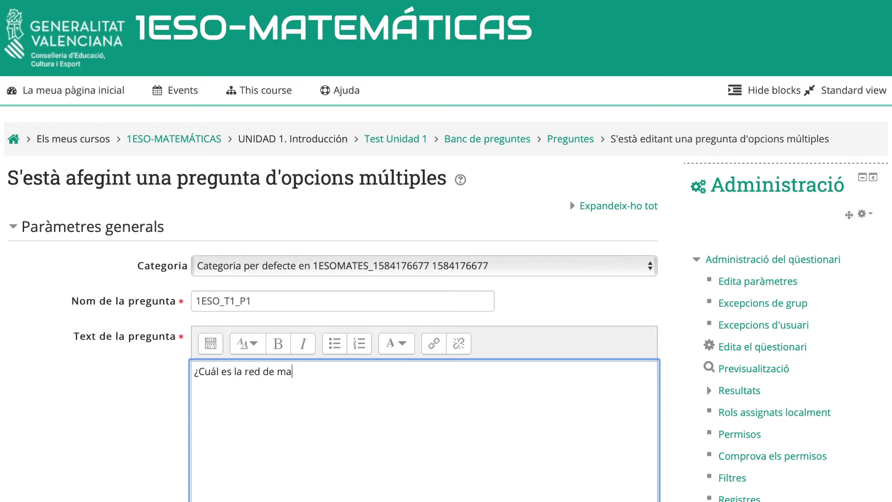
{"action": "type", "text": "yor tamaño?"}
Set the question's Puntuació per defecte to 0.5 and look over the Retroacció general field
{"action": "scroll", "coordinate": [239, 374], "scroll_direction": "down", "scroll_amount": 5}
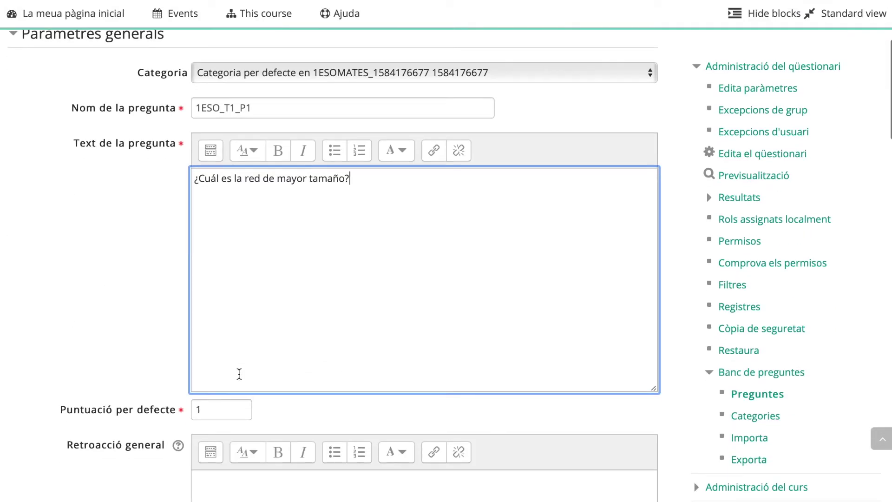
{"action": "double_click", "coordinate": [208, 371]}
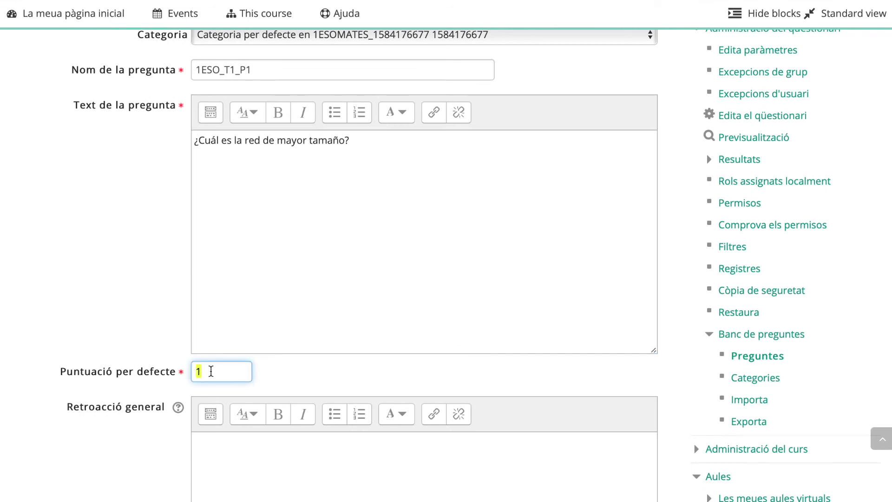
{"action": "type", "text": "0"}
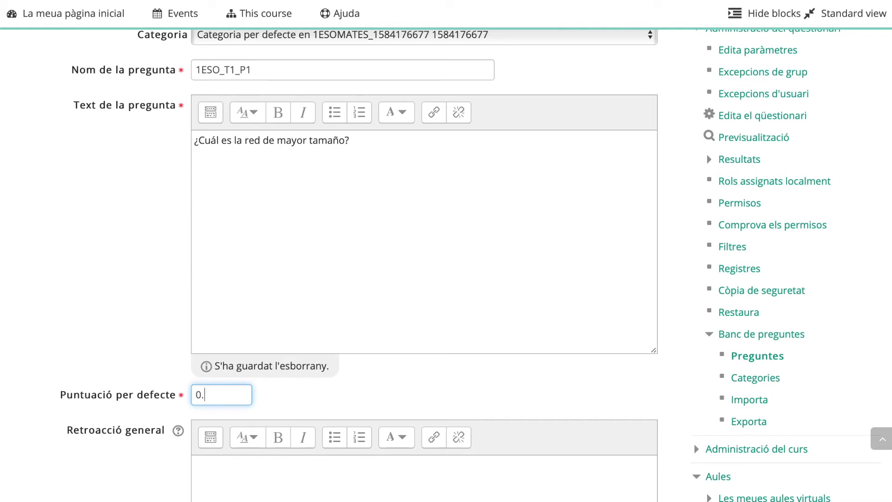
{"action": "type", "text": ".5"}
{"action": "left_click", "coordinate": [222, 465]}
{"action": "scroll", "coordinate": [221, 466], "scroll_direction": "down", "scroll_amount": 3}
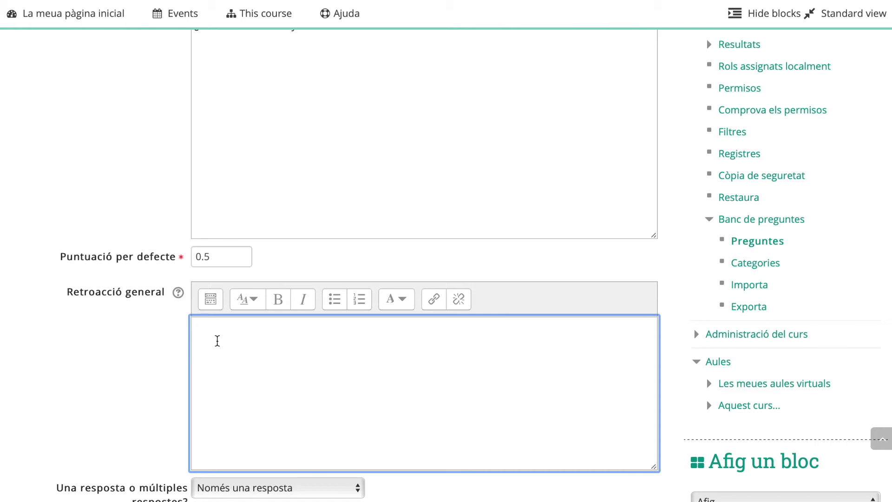
{"action": "scroll", "coordinate": [217, 340], "scroll_direction": "down", "scroll_amount": 3}
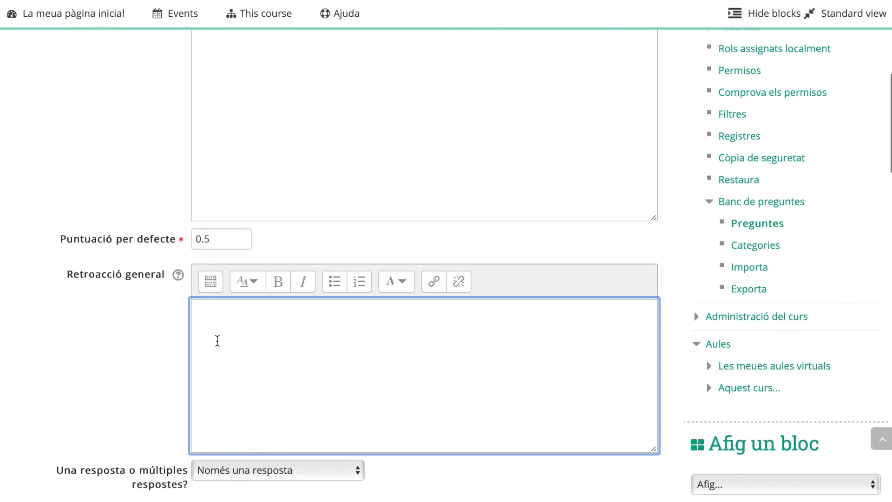
Check the available numbering styles for the options and enter "LAN" as the text of Opció 1
{"action": "scroll", "coordinate": [217, 346], "scroll_direction": "down", "scroll_amount": 2}
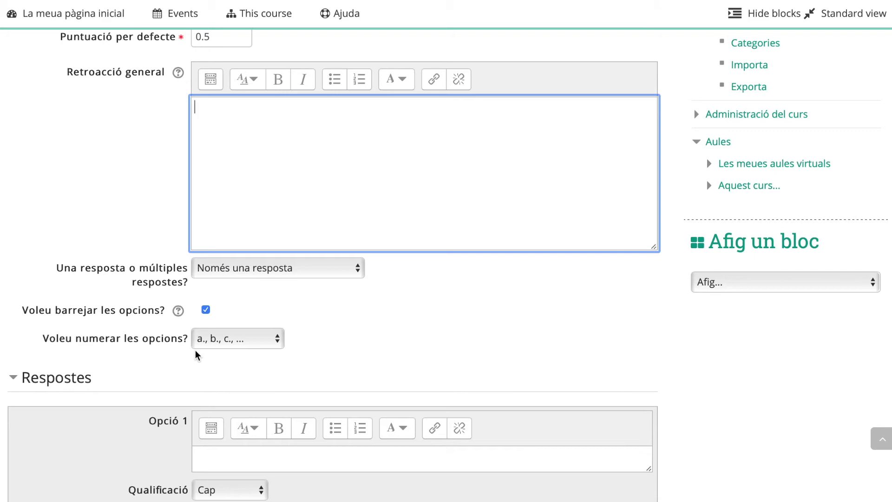
{"action": "left_click", "coordinate": [221, 343]}
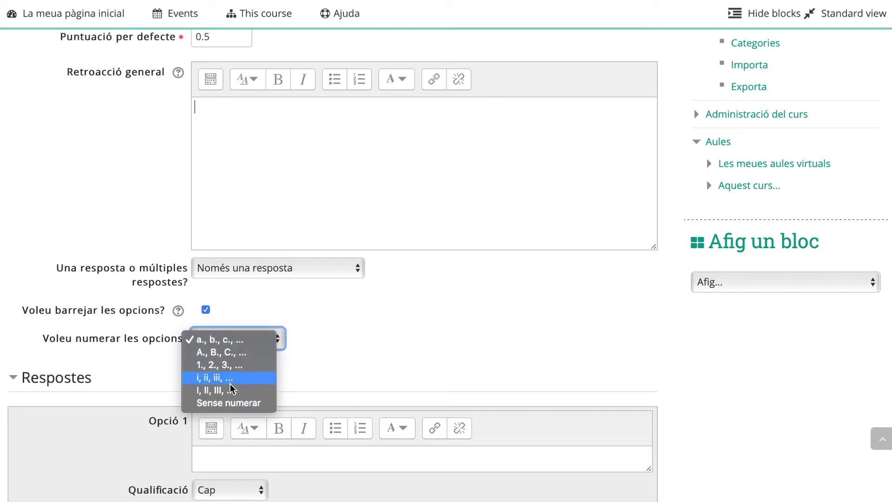
{"action": "left_click", "coordinate": [333, 361]}
{"action": "scroll", "coordinate": [333, 361], "scroll_direction": "down", "scroll_amount": 2}
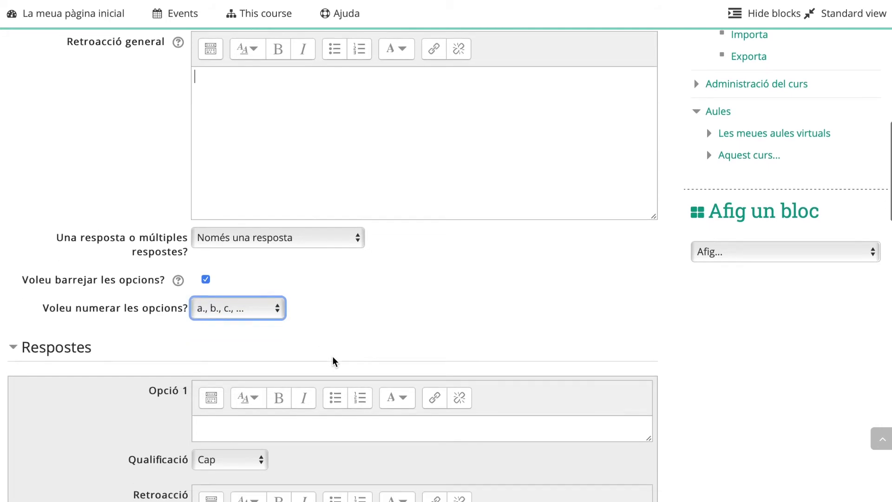
{"action": "left_click", "coordinate": [292, 419]}
{"action": "type", "text": "LAN"}
{"action": "key", "text": "Tab"}
{"action": "scroll", "coordinate": [330, 334], "scroll_direction": "down", "scroll_amount": 2}
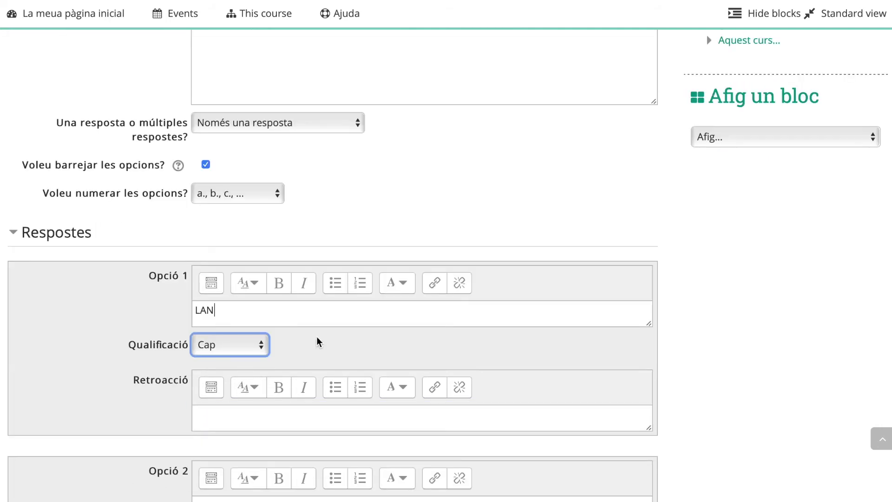
Look through the positive and negative Qualificació percentages offered for the LAN option, leaving it at Cap
{"action": "left_click", "coordinate": [258, 349]}
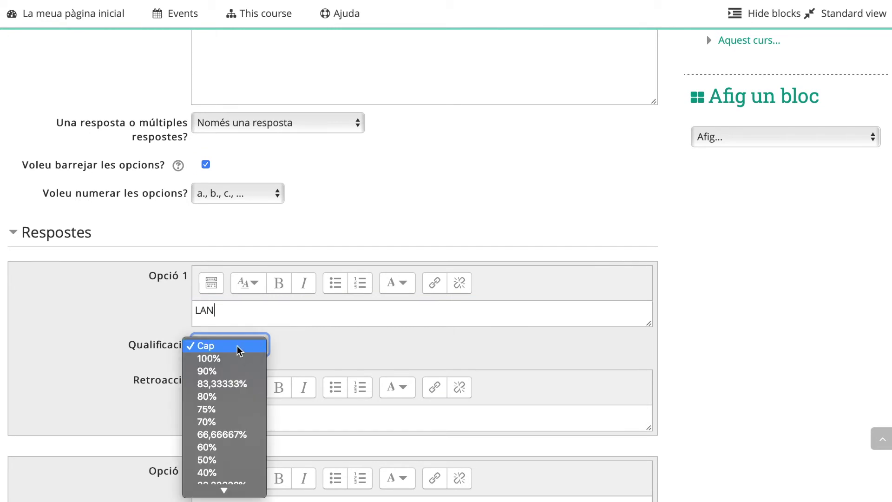
{"action": "scroll", "coordinate": [237, 368], "scroll_direction": "down", "scroll_amount": 5}
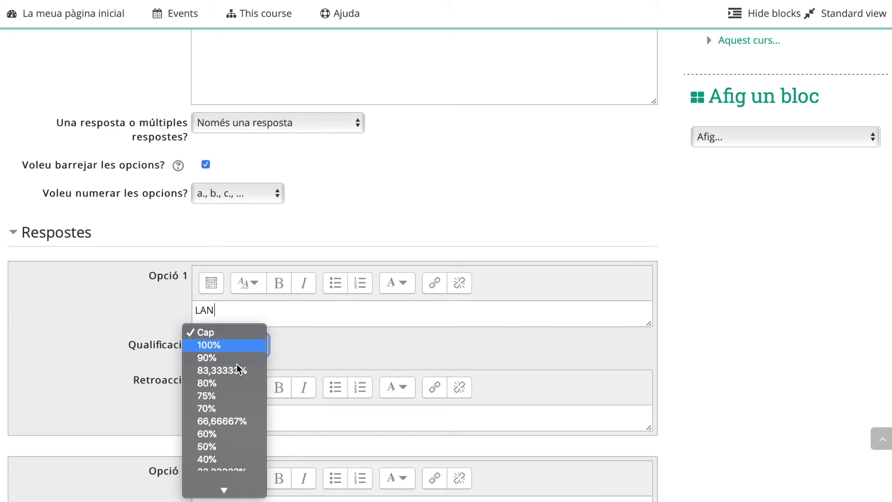
{"action": "scroll", "coordinate": [238, 369], "scroll_direction": "down", "scroll_amount": 5}
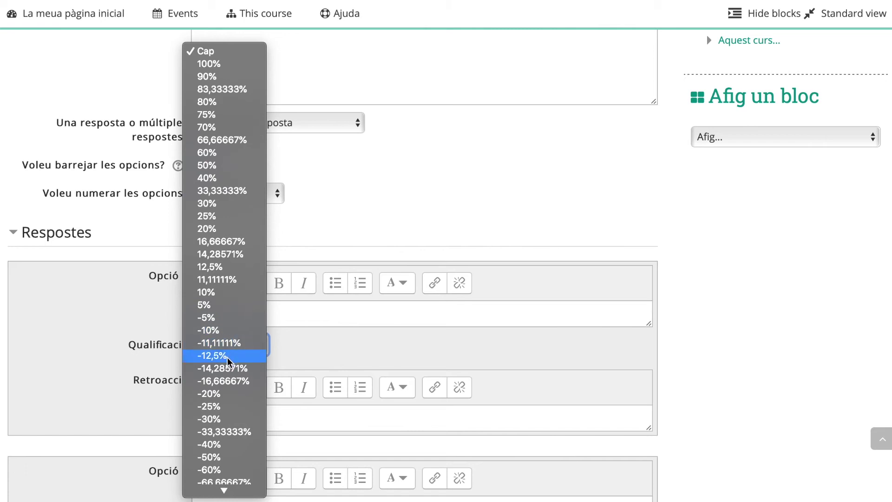
{"action": "scroll", "coordinate": [220, 404], "scroll_direction": "down", "scroll_amount": 3}
{"action": "scroll", "coordinate": [220, 403], "scroll_direction": "down", "scroll_amount": 2}
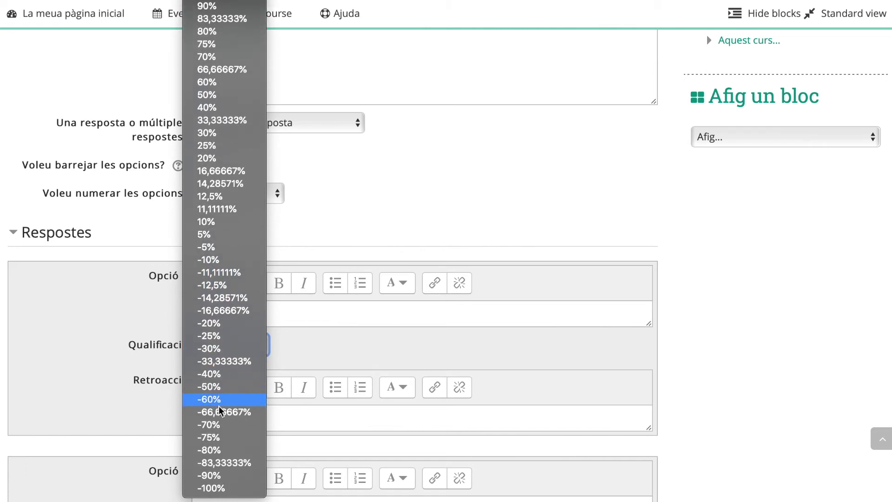
{"action": "left_click", "coordinate": [332, 356]}
Enter "MAN" as the text of Opció 2 and "WAN" as the text of Opció 3
{"action": "scroll", "coordinate": [331, 356], "scroll_direction": "down", "scroll_amount": 5}
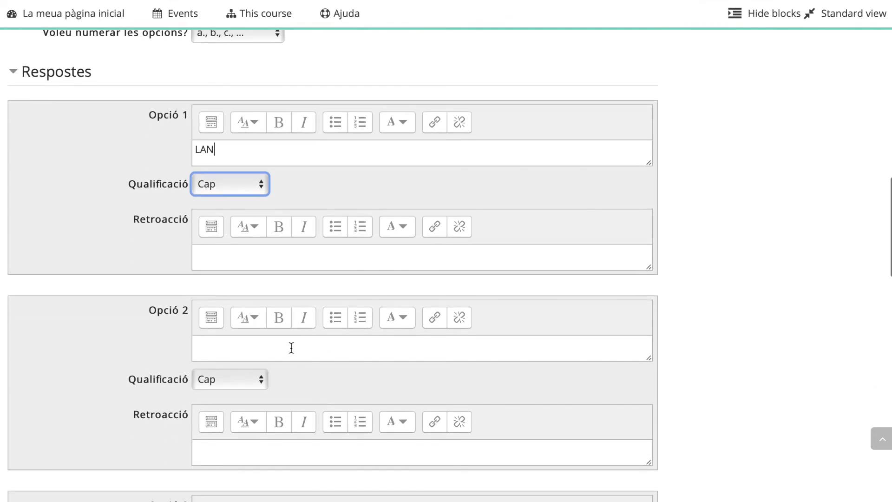
{"action": "left_click", "coordinate": [270, 348]}
{"action": "type", "text": "NA"}
{"action": "type", "text": "MAN"}
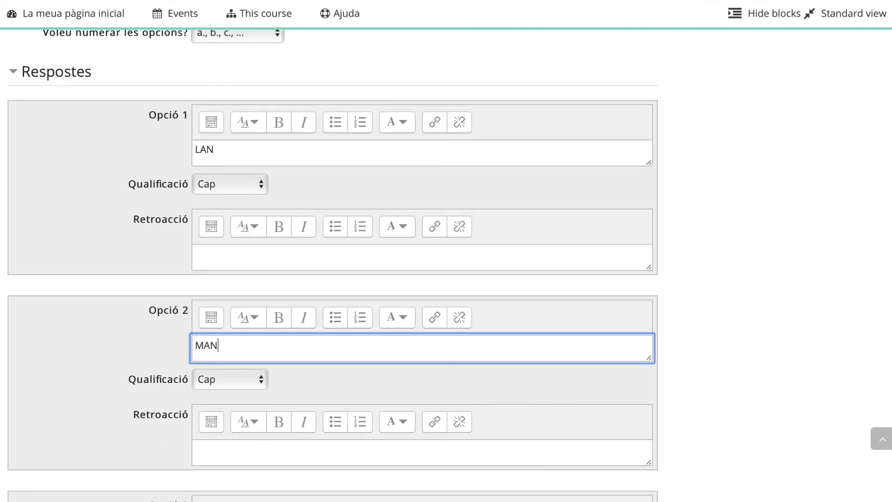
{"action": "scroll", "coordinate": [233, 394], "scroll_direction": "down", "scroll_amount": 3}
{"action": "left_click", "coordinate": [233, 394]}
{"action": "type", "text": "WAN"}
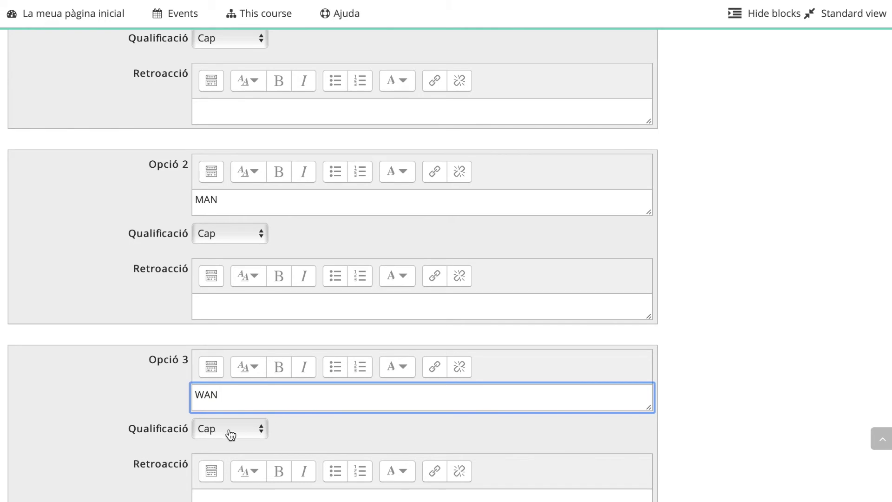
Enter "Internet" as the text of Opció 4
{"action": "scroll", "coordinate": [230, 435], "scroll_direction": "down", "scroll_amount": 1}
{"action": "scroll", "coordinate": [231, 432], "scroll_direction": "down", "scroll_amount": 2}
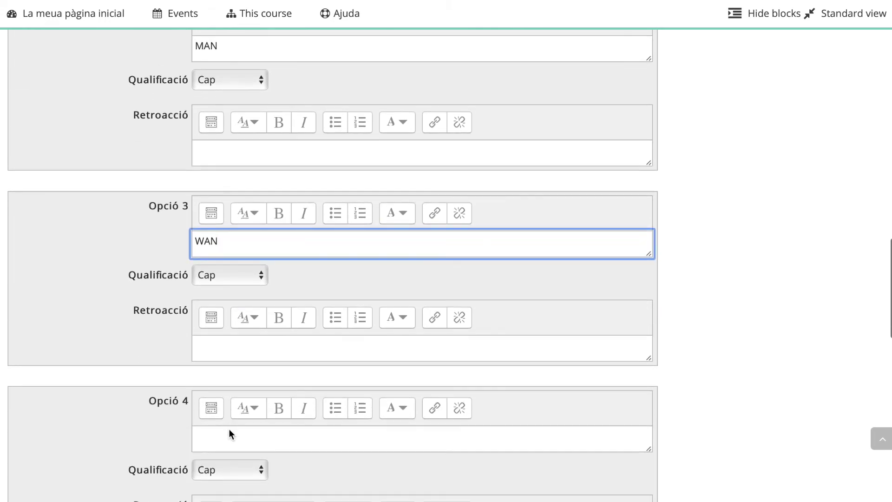
{"action": "left_click", "coordinate": [225, 438]}
{"action": "type", "text": "Internet"}
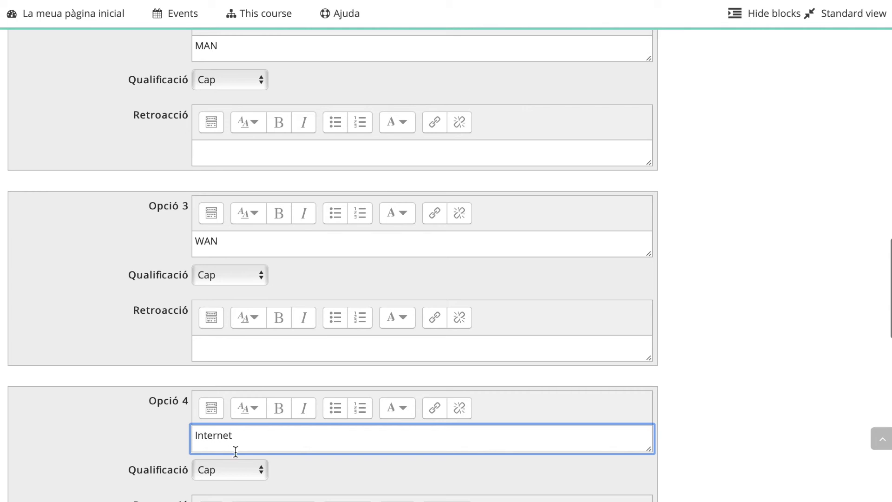
Choose the Qualificació for the Internet option and save the multiple-choice question
{"action": "left_click", "coordinate": [252, 470]}
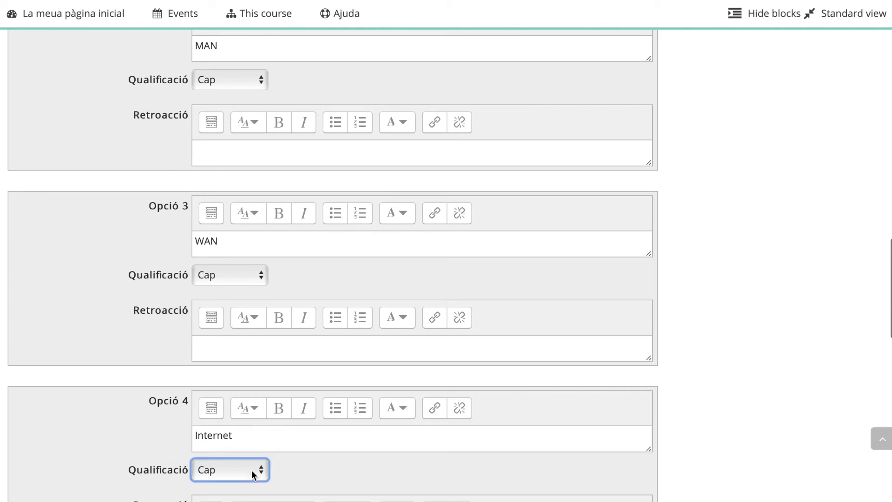
{"action": "left_click", "coordinate": [244, 402]}
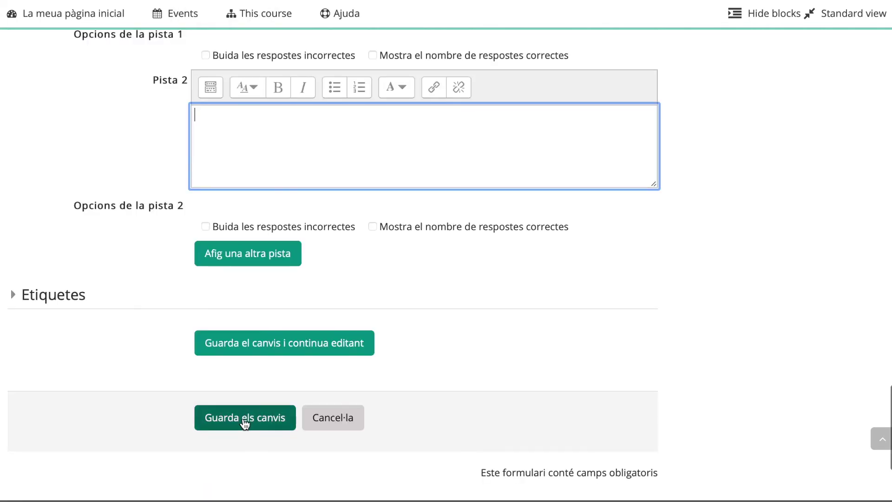
{"action": "left_click", "coordinate": [245, 418]}
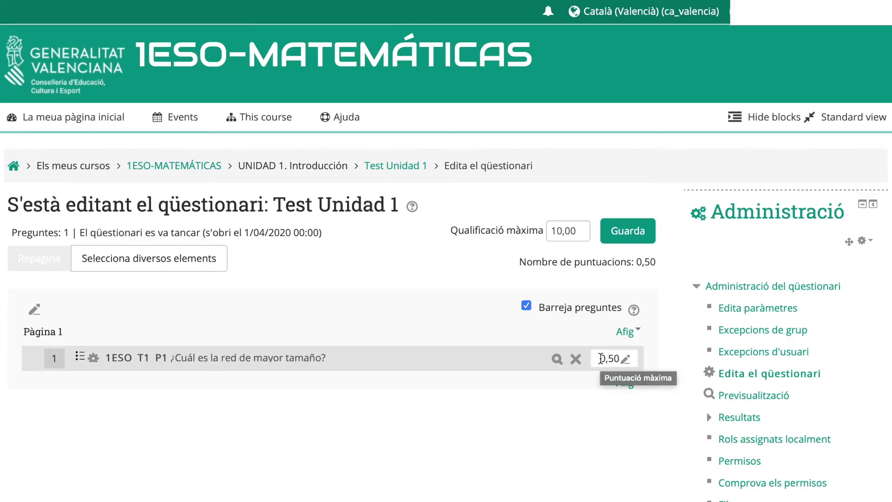
Check the questionnaire's Nombre de puntuacions and add a new Resposta breu question after the first one
{"action": "left_click_drag", "start_coordinate": [636, 263], "coordinate": [656, 263]}
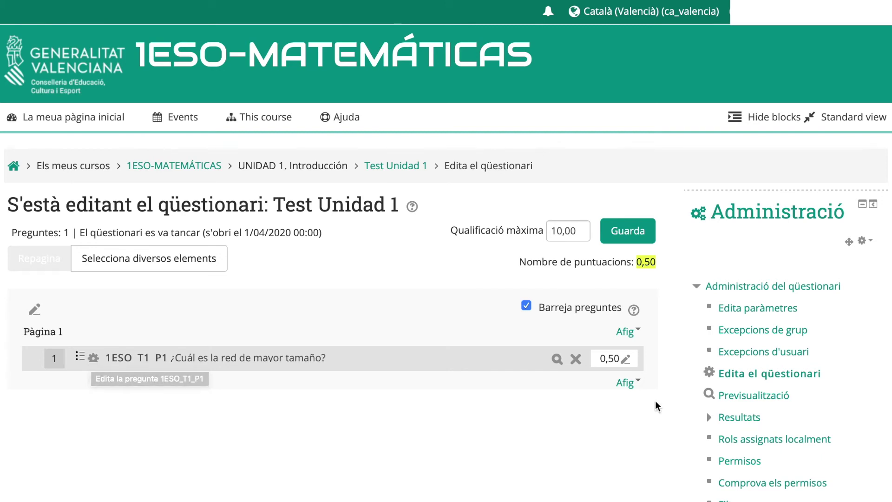
{"action": "left_click", "coordinate": [638, 382]}
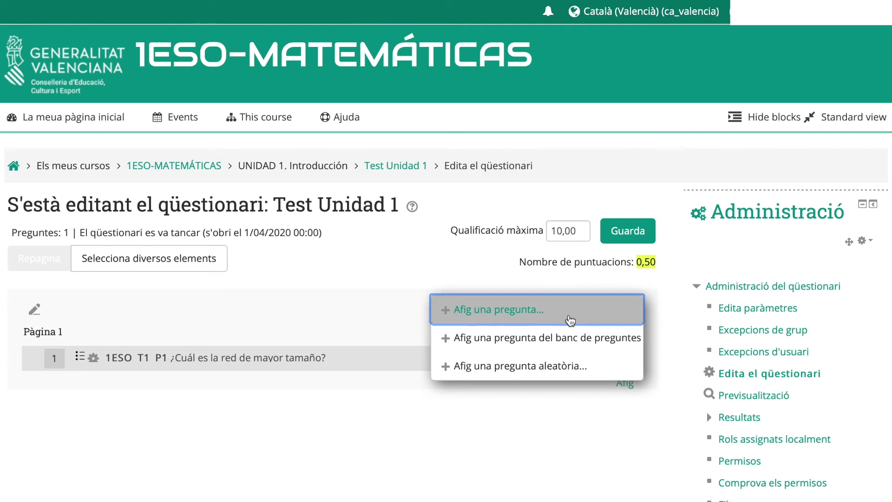
{"action": "left_click", "coordinate": [567, 313]}
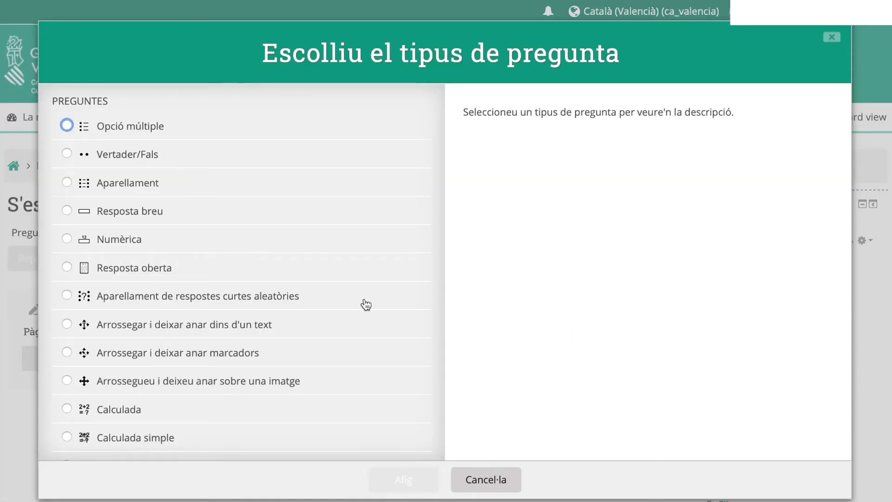
{"action": "left_click", "coordinate": [146, 215]}
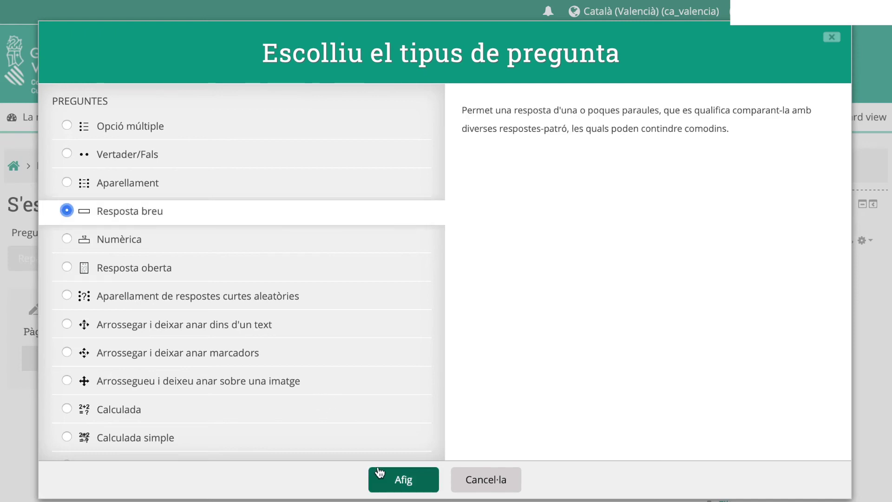
{"action": "left_click", "coordinate": [399, 479]}
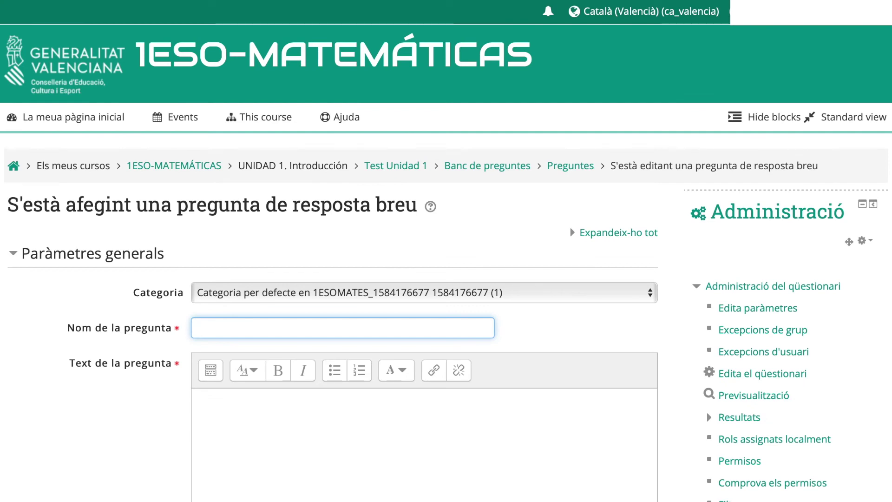
Name the question 1ESO_T1_P2 and enter the question text "¿Cuál es la red de menor tamaño?"
{"action": "type", "text": "1ESO_T1_P2"}
{"action": "left_click", "coordinate": [287, 420]}
{"action": "type", "text": "¿"}
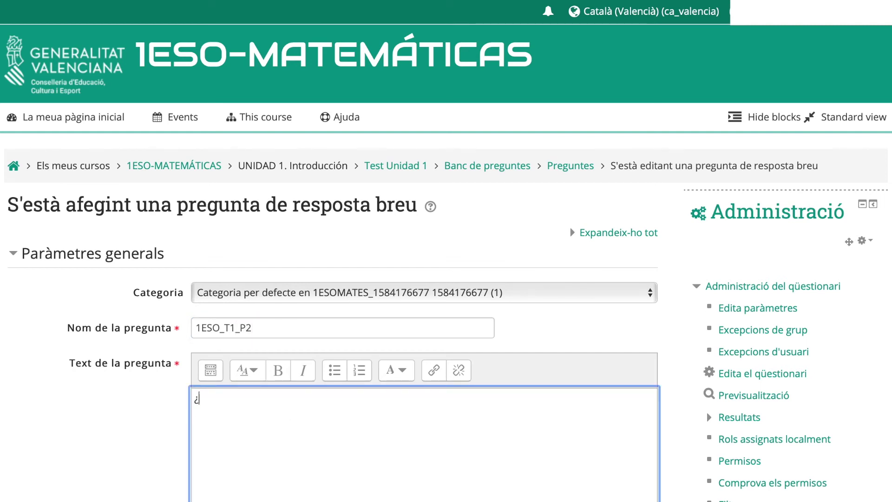
{"action": "type", "text": "Cuál es la red de menor"}
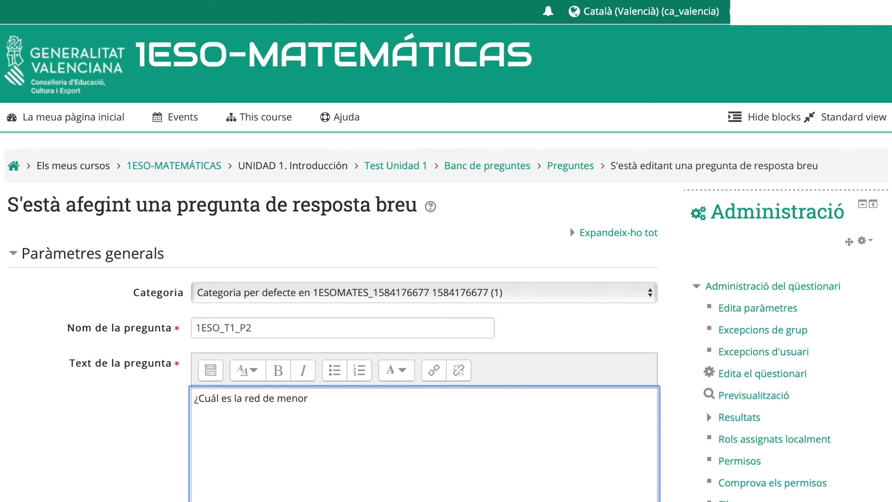
{"action": "type", "text": " tamaño?"}
Set the short-answer question's Puntuació per defecte to 0.5
{"action": "scroll", "coordinate": [286, 418], "scroll_direction": "down", "scroll_amount": 6}
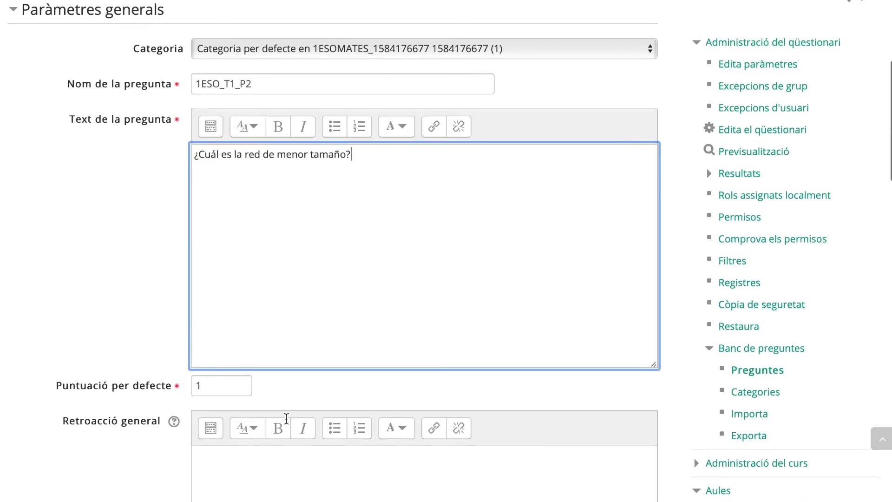
{"action": "left_click", "coordinate": [214, 348]}
{"action": "double_click", "coordinate": [213, 348]}
{"action": "type", "text": "0.5"}
Enter "PAN" as Resposta 1 and set its Qualificació to 100%
{"action": "scroll", "coordinate": [221, 368], "scroll_direction": "down", "scroll_amount": 5}
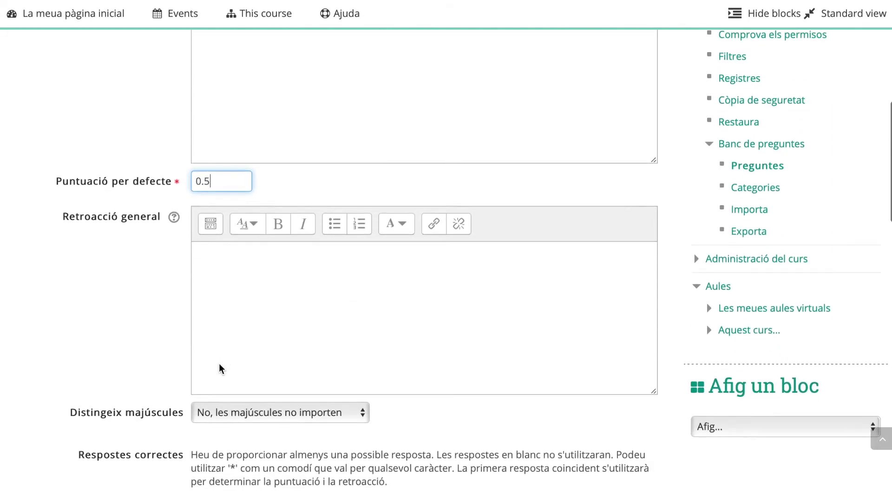
{"action": "scroll", "coordinate": [221, 368], "scroll_direction": "down", "scroll_amount": 2}
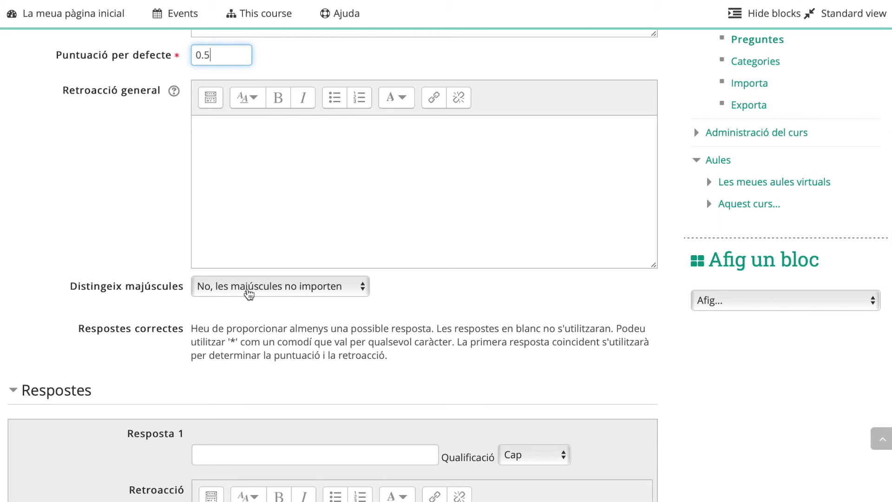
{"action": "scroll", "coordinate": [265, 360], "scroll_direction": "down", "scroll_amount": 3}
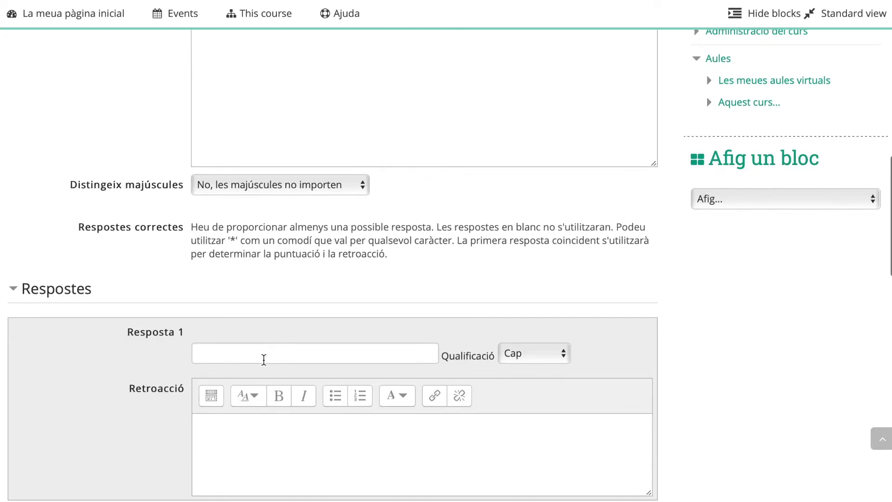
{"action": "left_click", "coordinate": [262, 340]}
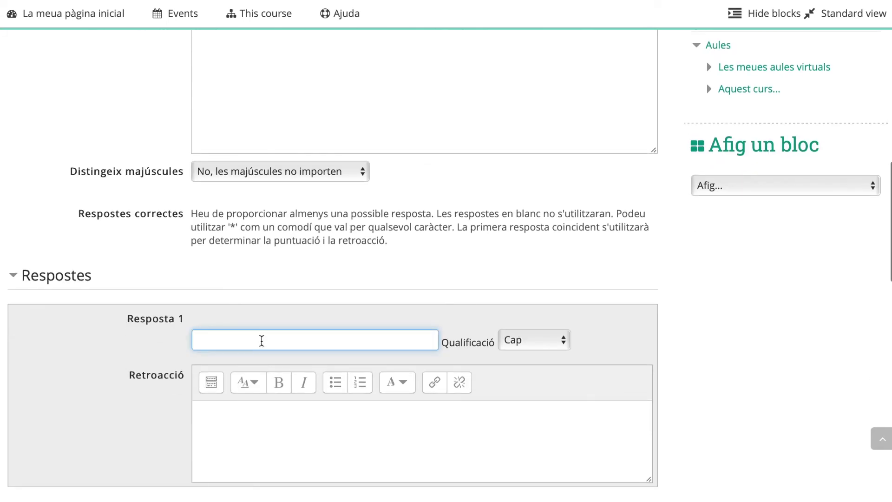
{"action": "scroll", "coordinate": [262, 340], "scroll_direction": "up", "scroll_amount": 1}
{"action": "type", "text": "PAN"}
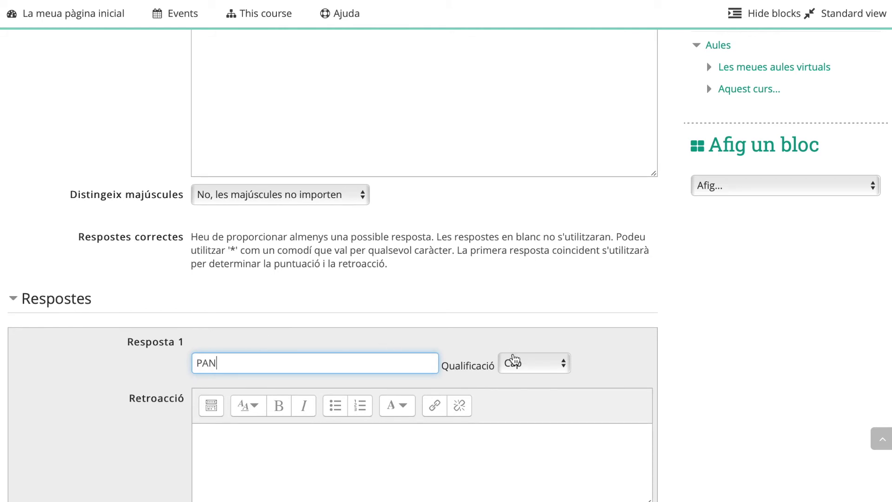
{"action": "left_click", "coordinate": [516, 363]}
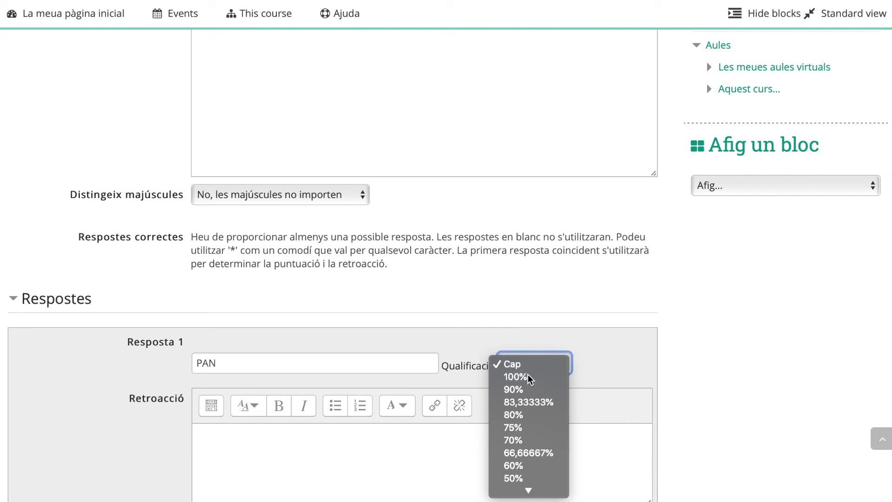
{"action": "left_click", "coordinate": [529, 375]}
Enter "Personal Area Network" as Resposta 2 and set its Qualificació to 100%
{"action": "scroll", "coordinate": [533, 378], "scroll_direction": "down", "scroll_amount": 1}
{"action": "scroll", "coordinate": [585, 390], "scroll_direction": "down", "scroll_amount": 1}
{"action": "scroll", "coordinate": [583, 386], "scroll_direction": "down", "scroll_amount": 4}
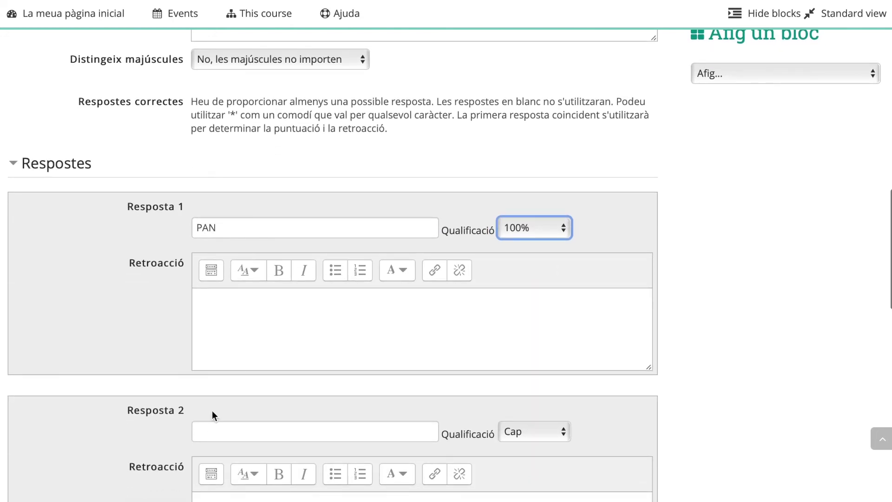
{"action": "scroll", "coordinate": [236, 396], "scroll_direction": "down", "scroll_amount": 1}
{"action": "left_click", "coordinate": [237, 412]}
{"action": "type", "text": "P"}
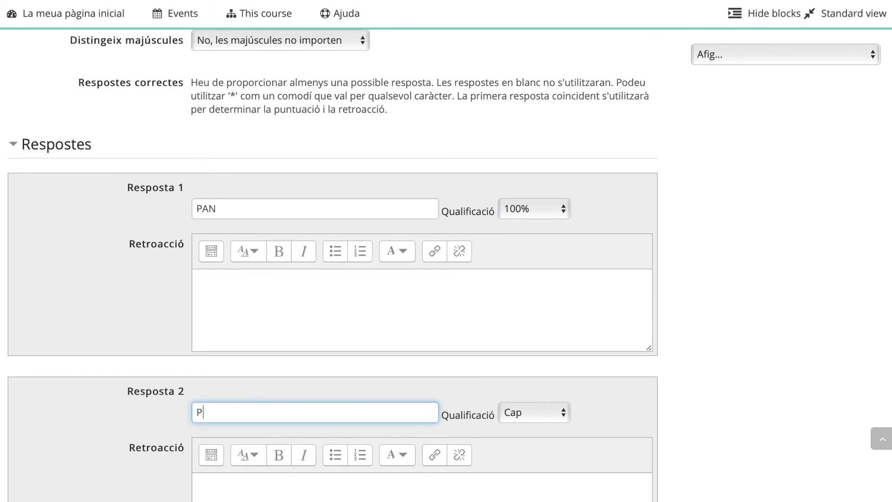
{"action": "type", "text": "ersonal Area Network"}
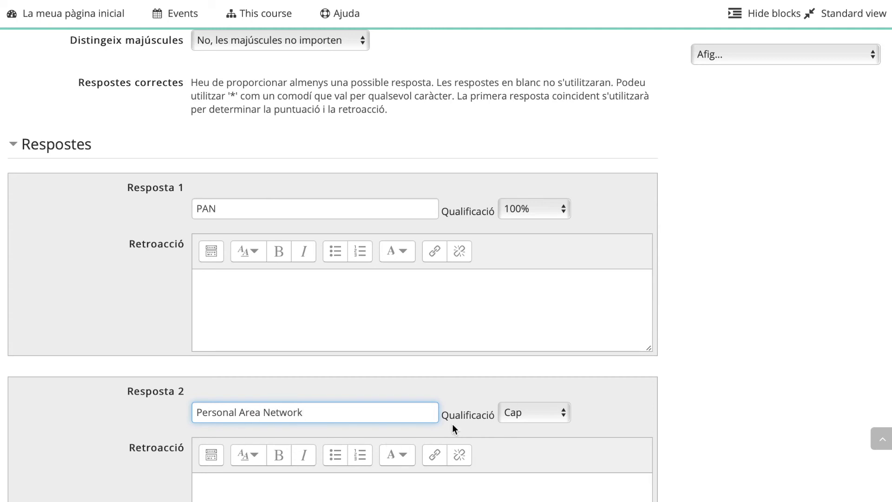
{"action": "left_click", "coordinate": [539, 406]}
{"action": "left_click", "coordinate": [540, 425]}
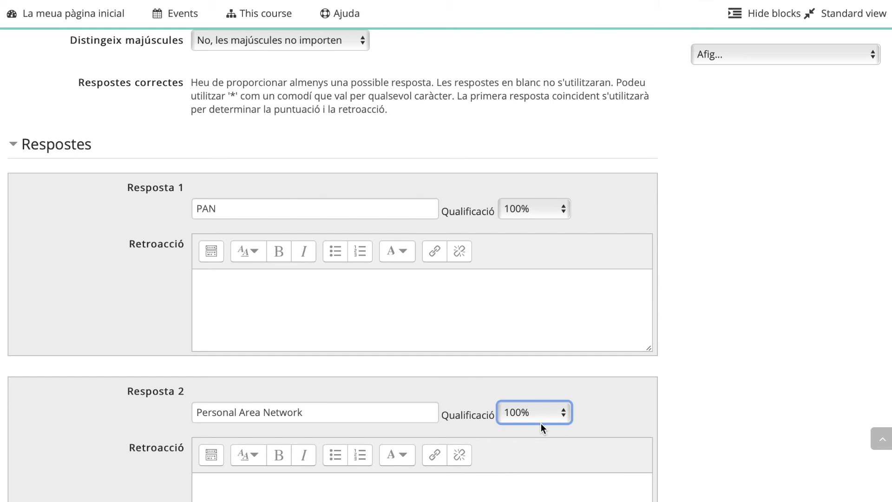
{"action": "scroll", "coordinate": [541, 422], "scroll_direction": "down", "scroll_amount": 4}
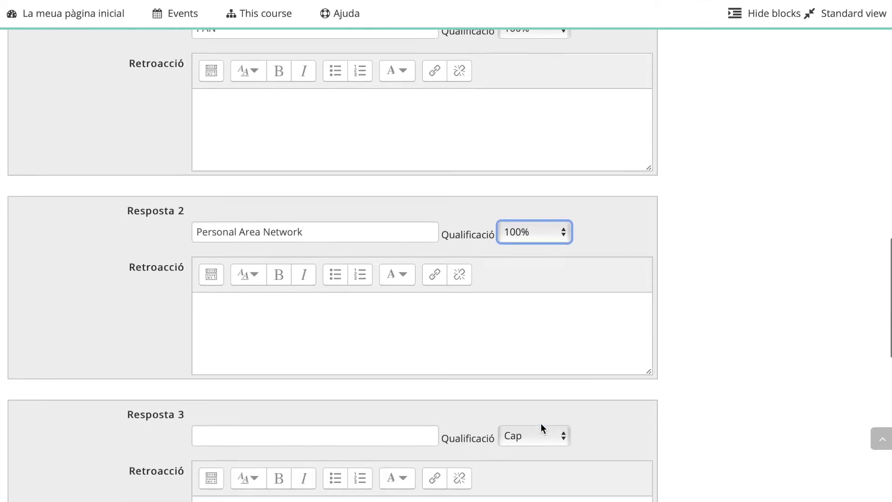
Save the short-answer question and start adding a Vertader/Fals question at the end of the questionnaire
{"action": "scroll", "coordinate": [541, 423], "scroll_direction": "down", "scroll_amount": 8}
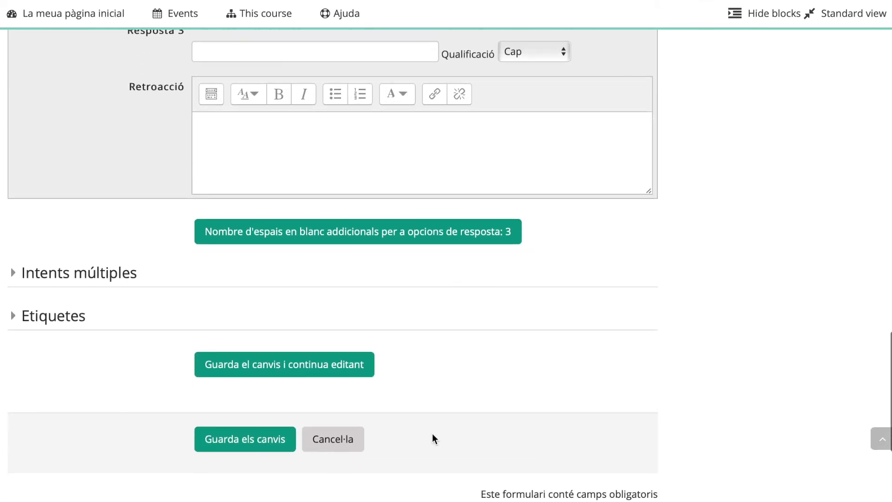
{"action": "left_click", "coordinate": [216, 456]}
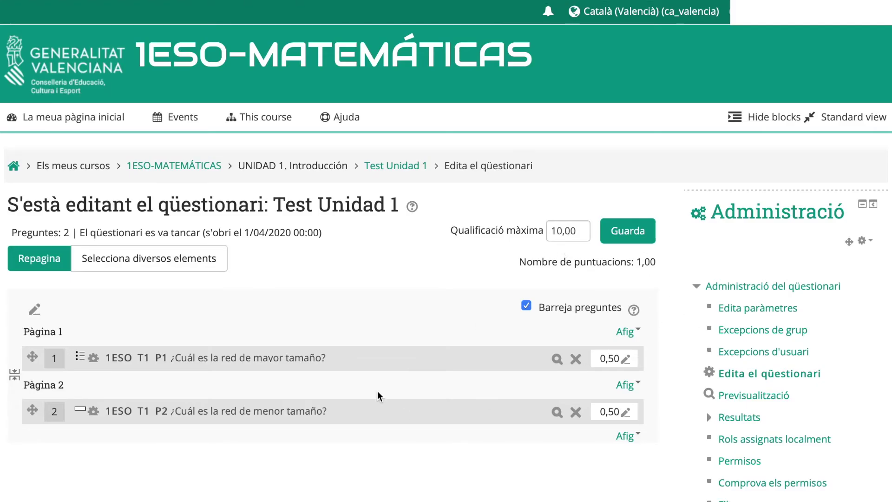
{"action": "left_click", "coordinate": [627, 436]}
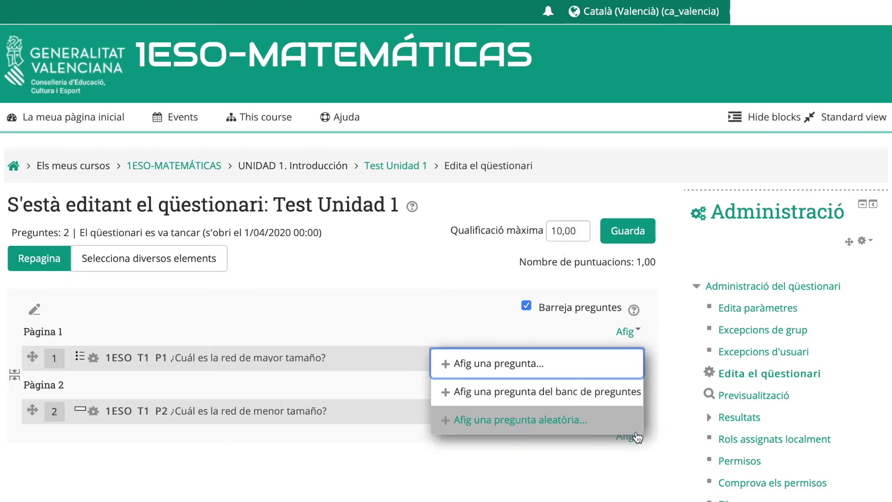
{"action": "left_click", "coordinate": [547, 365]}
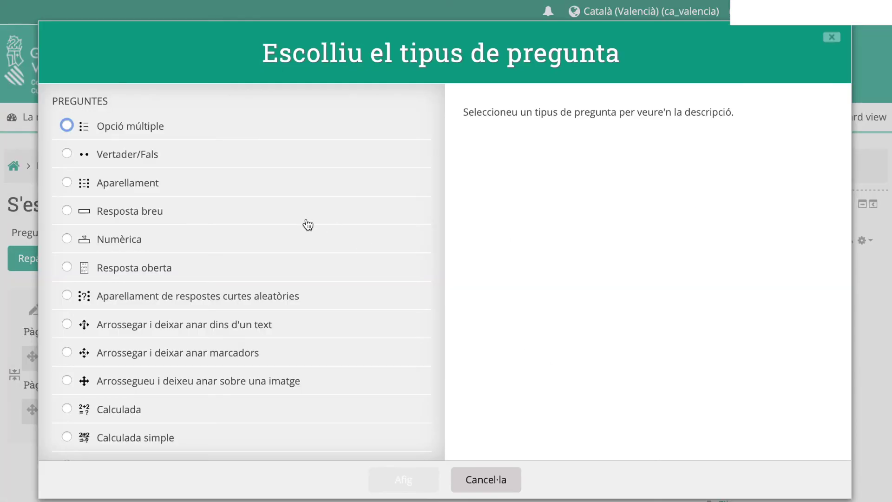
{"action": "left_click", "coordinate": [130, 159]}
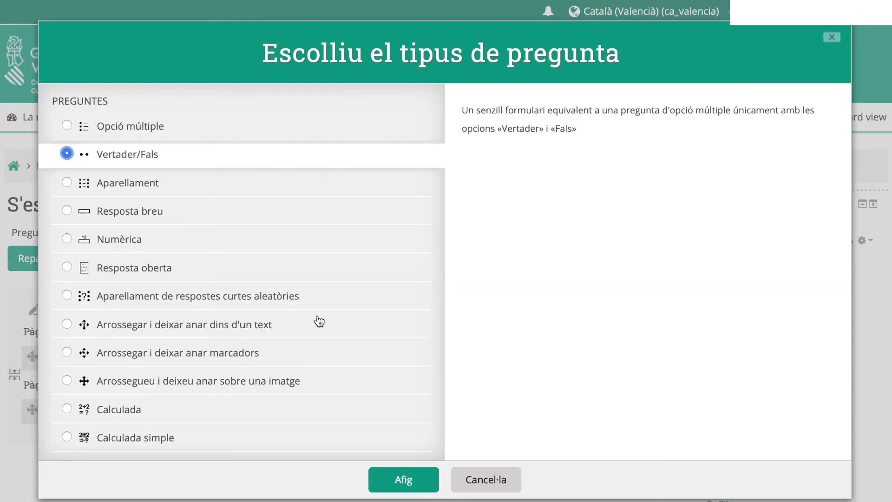
{"action": "left_click", "coordinate": [419, 479]}
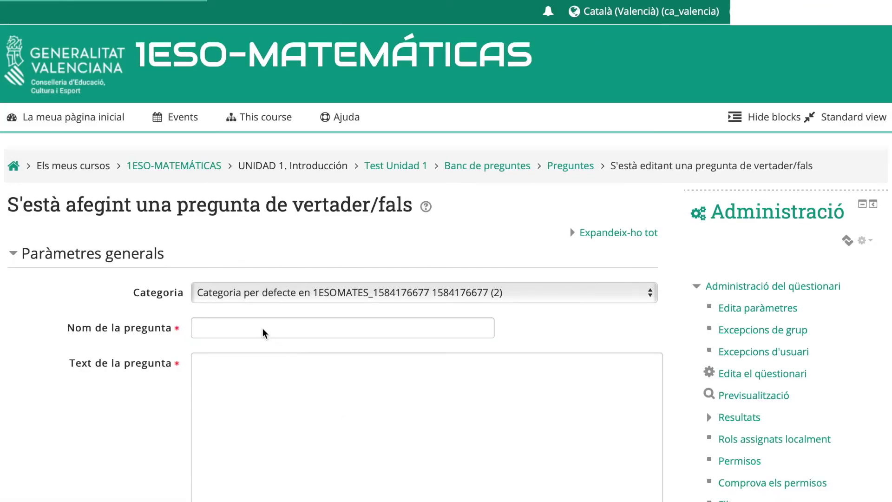
Name the true/false question 1ESO_T1_P3
{"action": "left_click", "coordinate": [263, 328]}
{"action": "type", "text": "1ESO_T"}
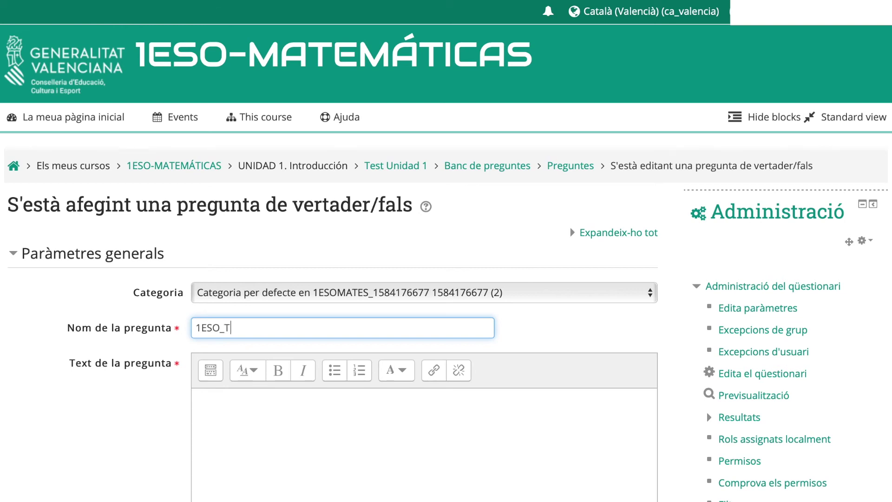
{"action": "type", "text": "1_P3"}
Enter the question text "Para que todos los ordenadores de una red se puedan comunicar entre si, deben tener asignados una dirección IP única."
{"action": "left_click", "coordinate": [281, 444]}
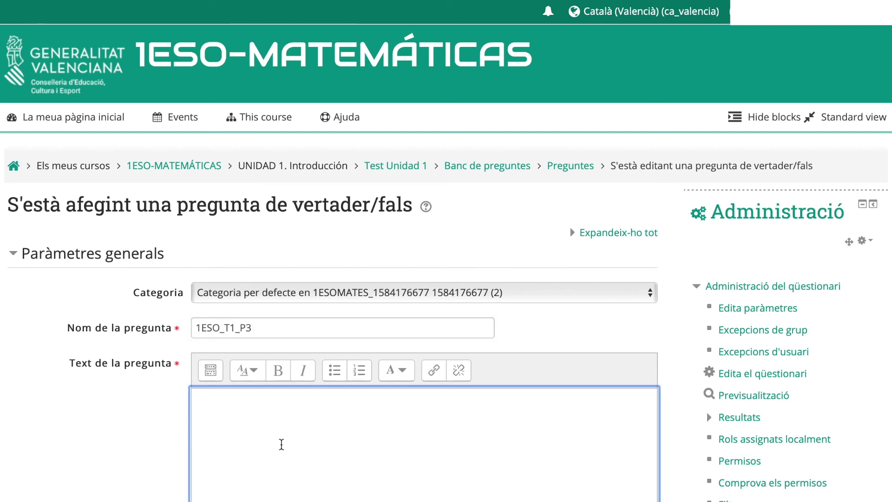
{"action": "type", "text": "Para que todos los "}
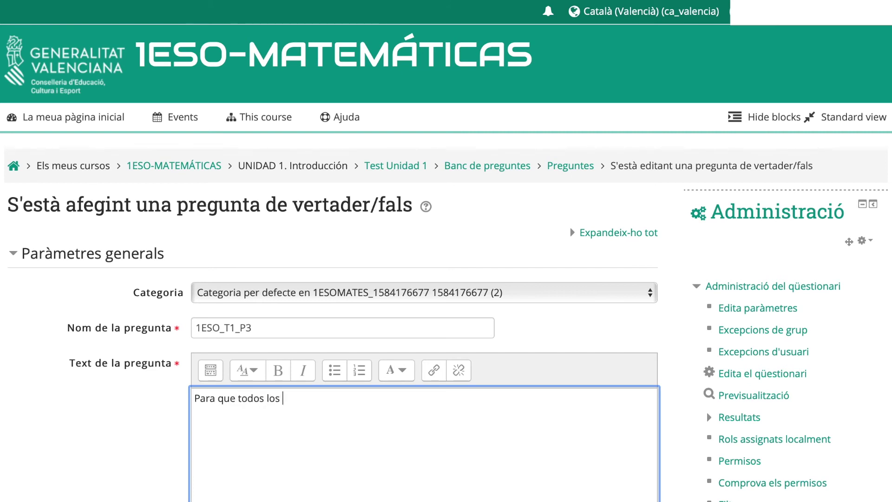
{"action": "type", "text": "ordenadores de"}
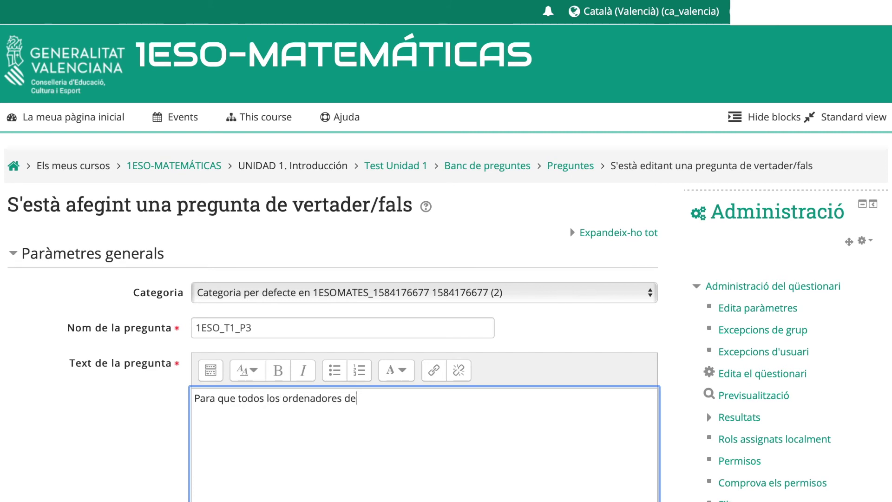
{"action": "type", "text": " una red se puedan "}
{"action": "type", "text": "comunicar entre s"}
{"action": "type", "text": "i, debe"}
{"action": "type", "text": "n tener asigan"}
{"action": "type", "text": "das"}
{"action": "key", "text": "BackSpace"}
{"action": "type", "text": "d"}
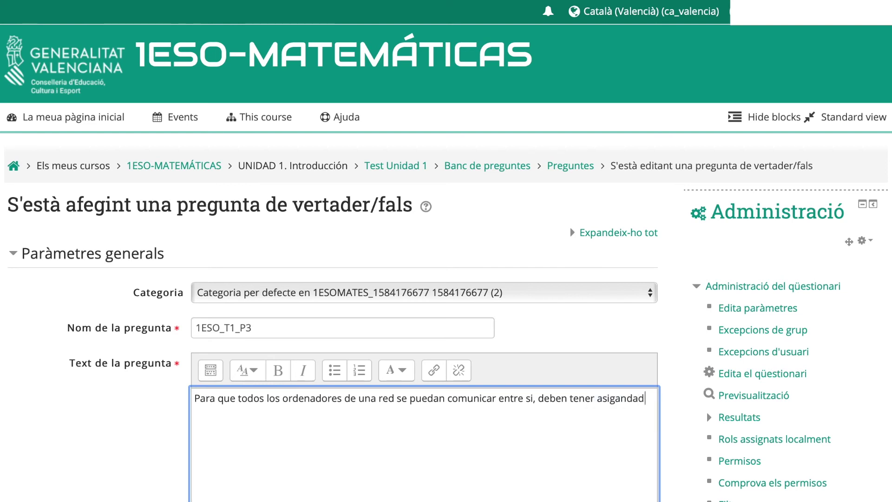
{"action": "type", "text": "os un"}
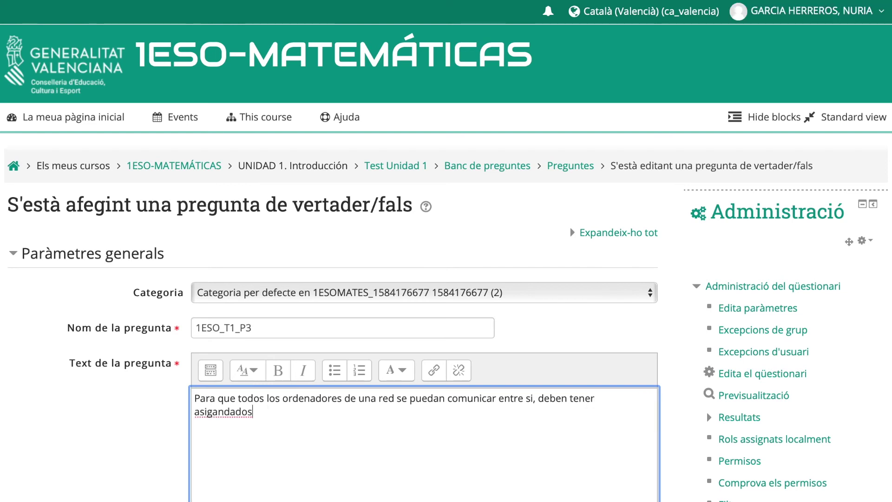
{"action": "key", "text": "BackSpace"}
{"action": "key", "text": "BackSpace"}
{"action": "key", "text": "BackSpace"}
{"action": "key", "text": "BackSpace"}
{"action": "key", "text": "BackSpace"}
{"action": "key", "text": "BackSpace"}
{"action": "key", "text": "BackSpace"}
{"action": "type", "text": "nados"}
{"action": "type", "text": " una"}
{"action": "type", "text": " dirección I"}
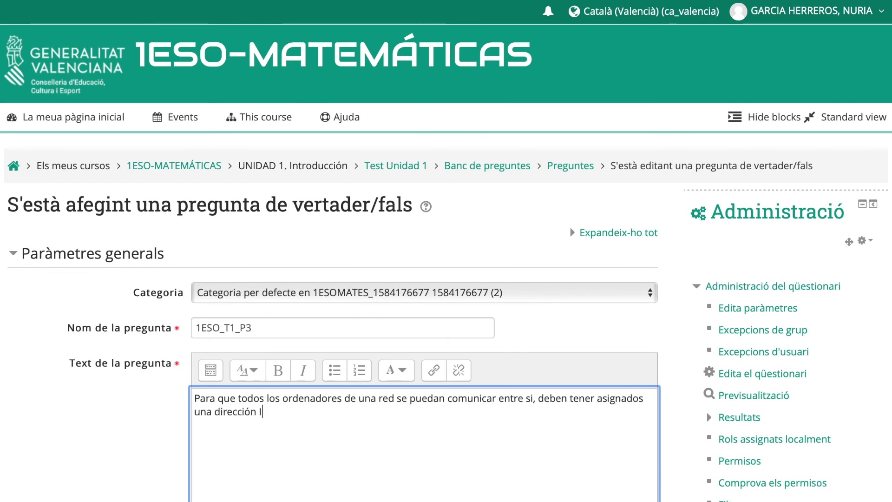
{"action": "type", "text": "p únoc"}
{"action": "key", "text": "BackSpace"}
{"action": "key", "text": "BackSpace"}
{"action": "key", "text": "BackSpace"}
{"action": "type", "text": "nica."}
Set the true/false question's Puntuació per defecte to 0.5
{"action": "scroll", "coordinate": [282, 428], "scroll_direction": "down", "scroll_amount": 7}
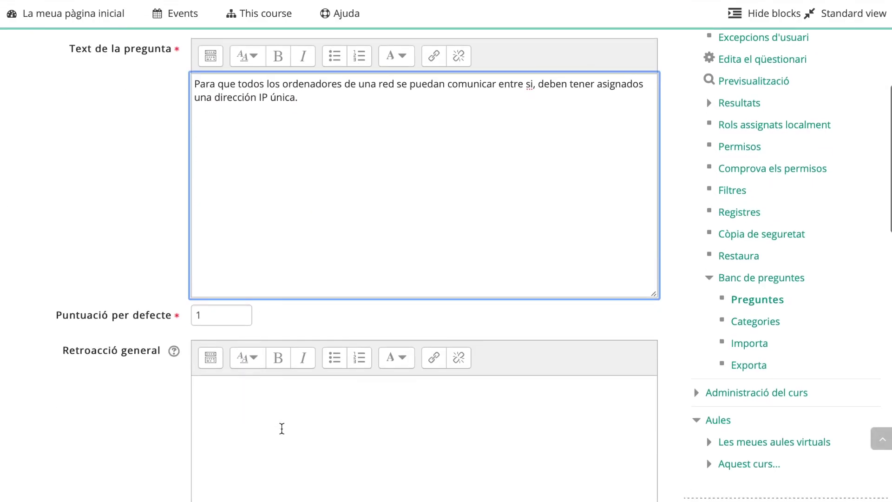
{"action": "double_click", "coordinate": [191, 296]}
{"action": "type", "text": "0.5"}
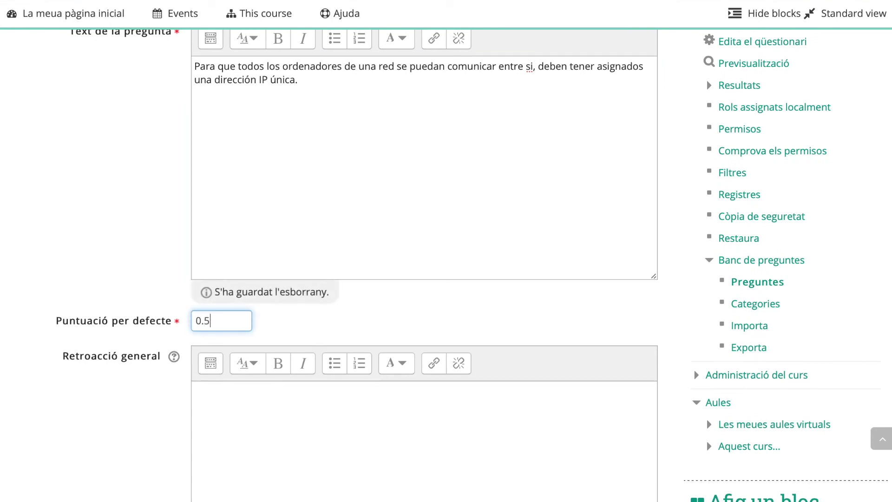
Set the Resposta correcta to Vertader, leave the feedback fields empty and save the true/false question
{"action": "left_click", "coordinate": [219, 389]}
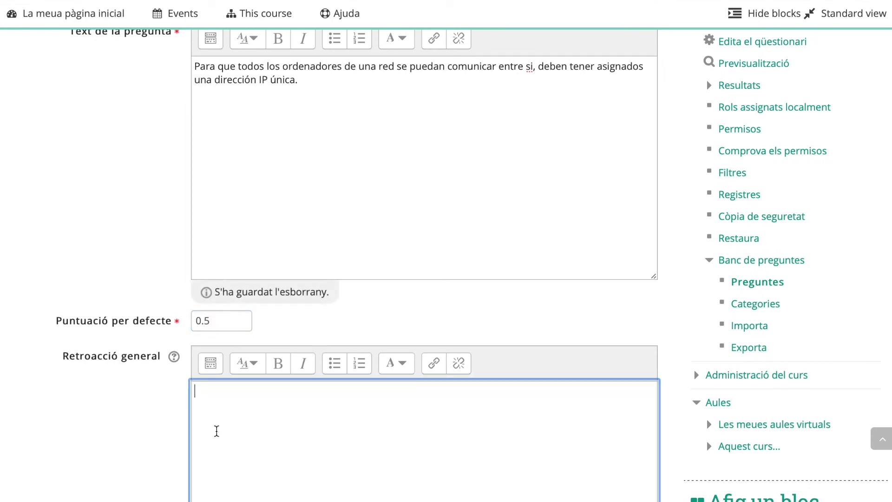
{"action": "key", "text": "Tab"}
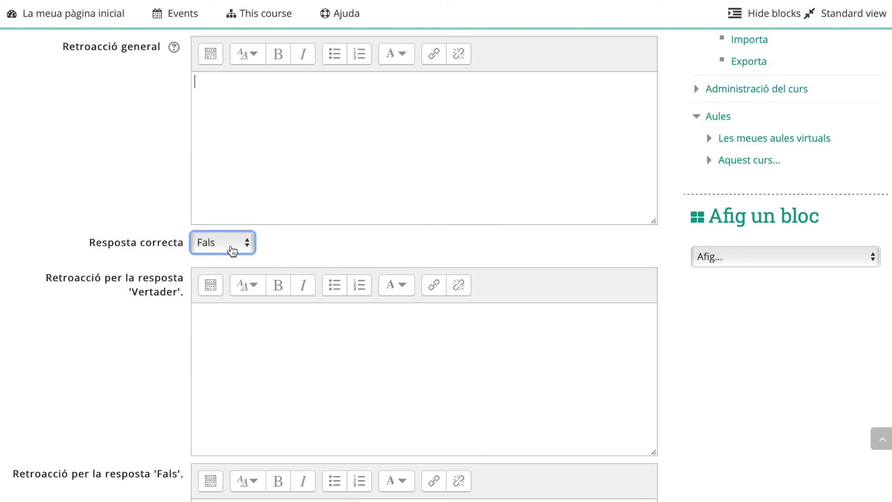
{"action": "left_click", "coordinate": [233, 251]}
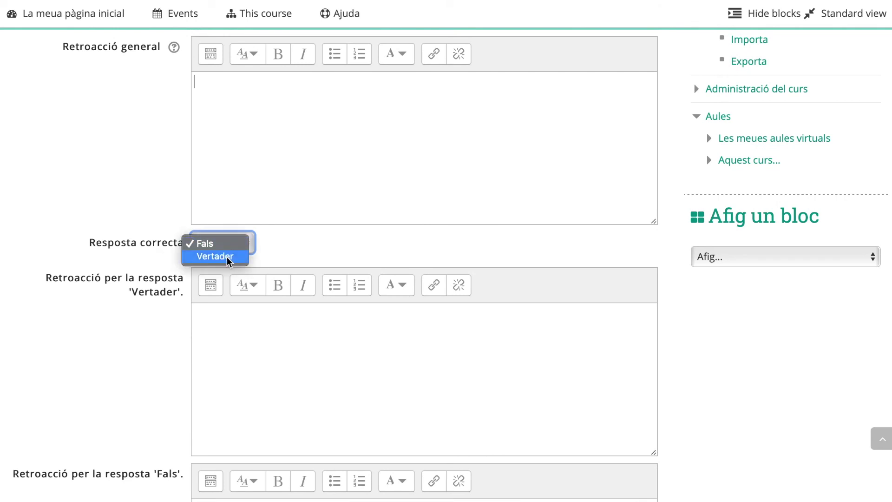
{"action": "left_click", "coordinate": [229, 257]}
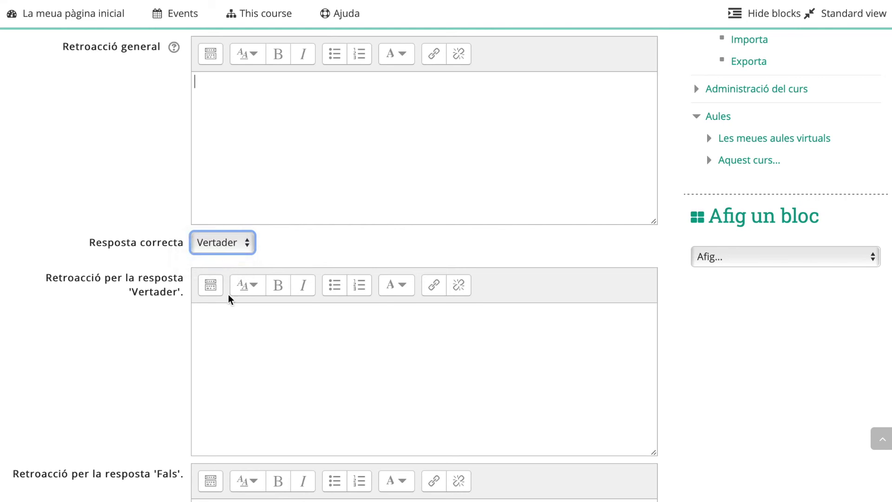
{"action": "left_click", "coordinate": [229, 353]}
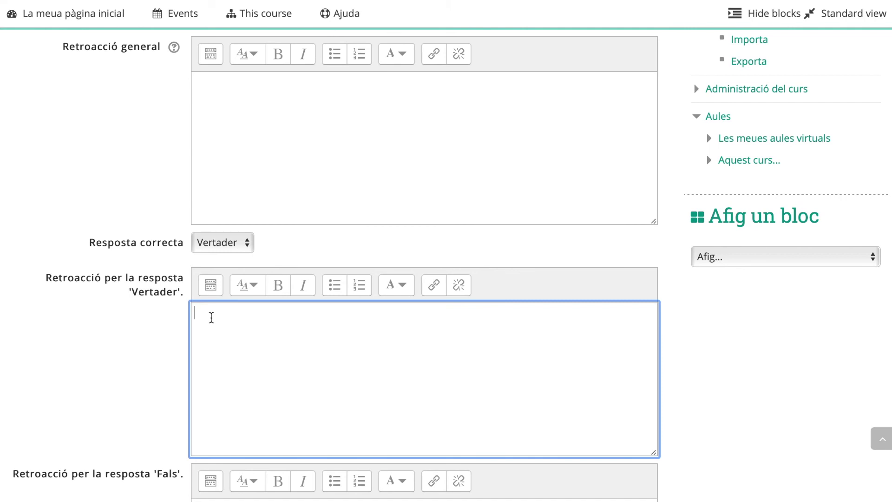
{"action": "scroll", "coordinate": [211, 348], "scroll_direction": "down", "scroll_amount": 2}
{"action": "left_click", "coordinate": [223, 463]}
Open Test Unidad 1 from the course page and go to its question editing page to check the question list
{"action": "scroll", "coordinate": [224, 464], "scroll_direction": "down", "scroll_amount": 1}
{"action": "scroll", "coordinate": [224, 467], "scroll_direction": "down", "scroll_amount": 2}
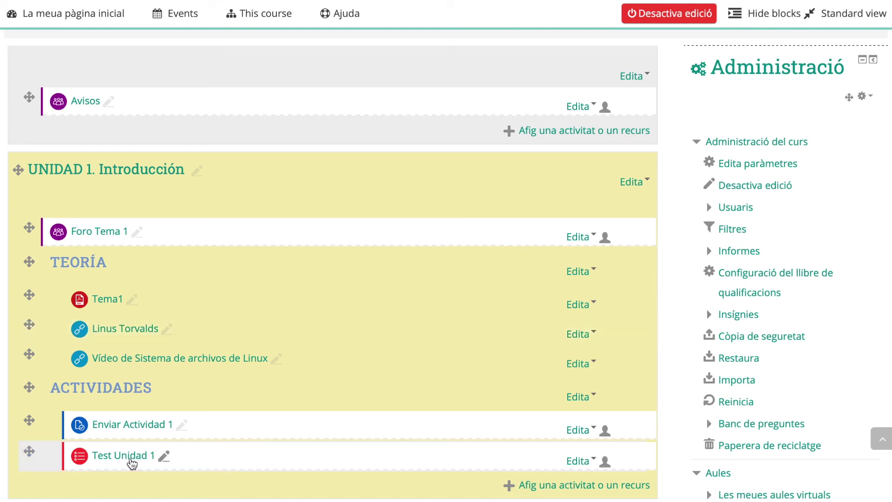
{"action": "left_click", "coordinate": [132, 463]}
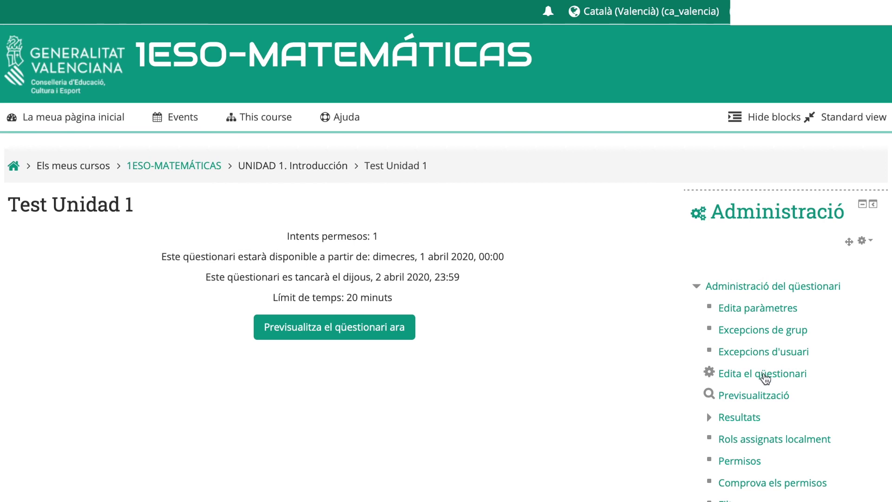
{"action": "left_click", "coordinate": [765, 380]}
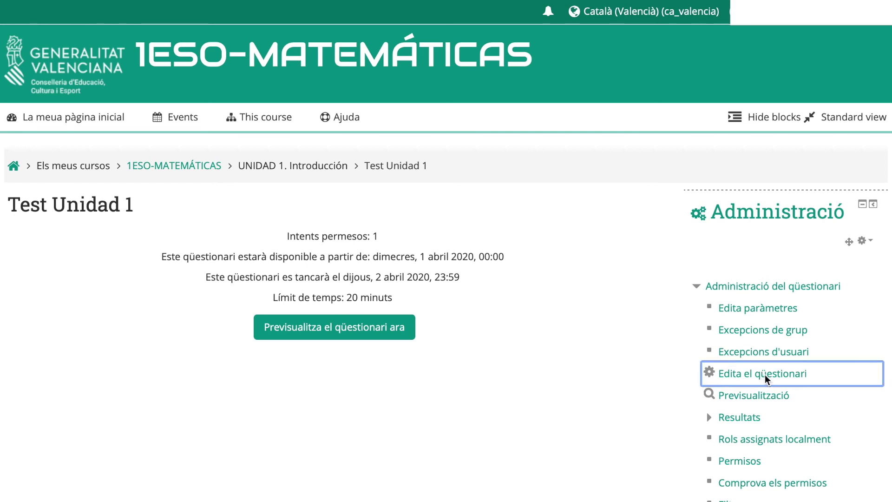
{"action": "scroll", "coordinate": [661, 384], "scroll_direction": "down", "scroll_amount": 2}
{"action": "scroll", "coordinate": [661, 388], "scroll_direction": "down", "scroll_amount": 1}
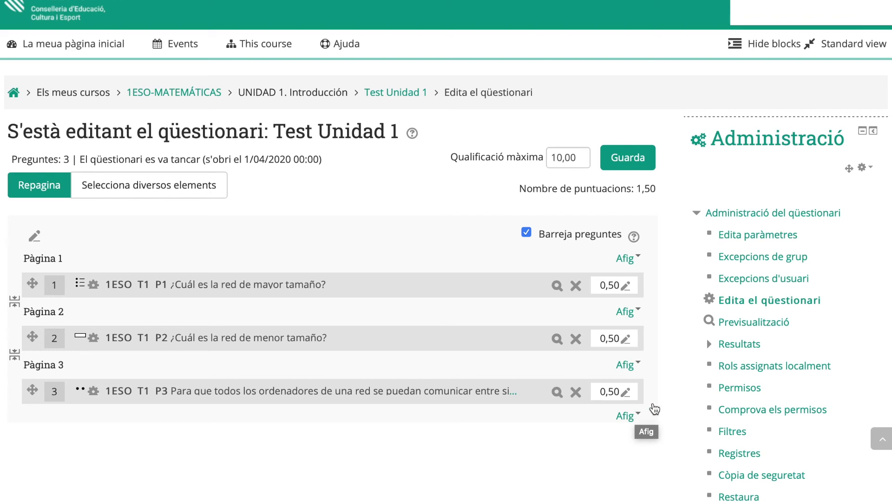
Start a preview attempt of the Test Unidad 1 questionnaire
{"action": "left_click", "coordinate": [774, 321]}
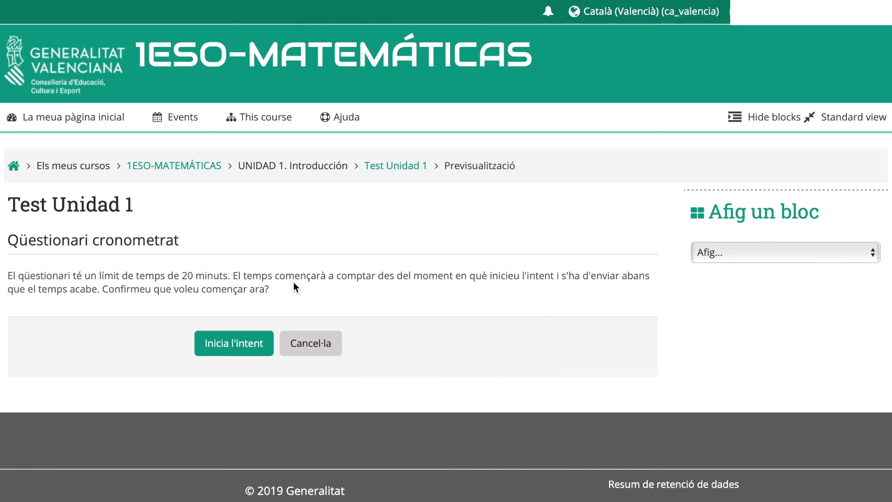
{"action": "left_click", "coordinate": [207, 336]}
{"action": "left_click", "coordinate": [230, 343]}
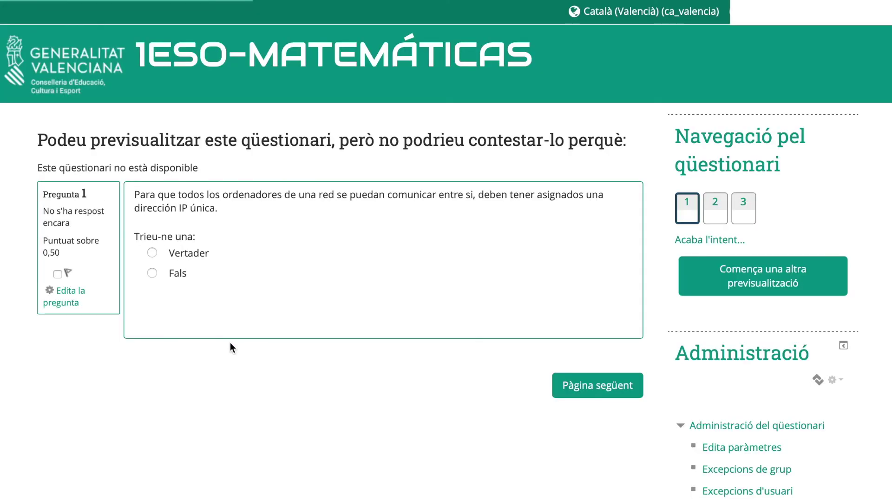
Answer the IP address question with Vertader and the smallest-network question with "PAN", continuing to the third question
{"action": "scroll", "coordinate": [230, 343], "scroll_direction": "down", "scroll_amount": 1}
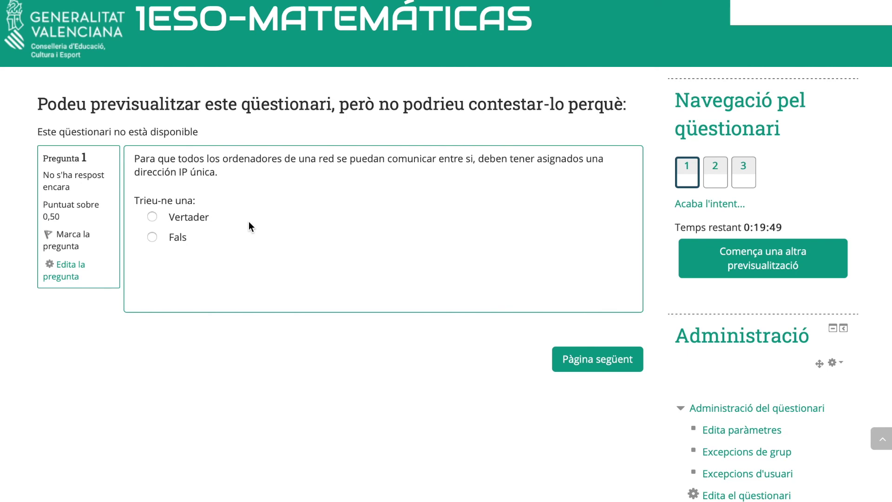
{"action": "left_click", "coordinate": [152, 220]}
{"action": "left_click", "coordinate": [600, 362]}
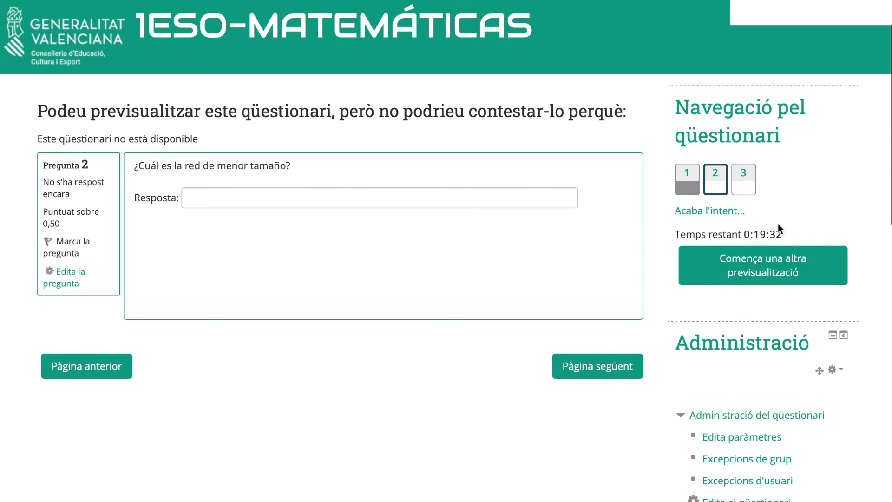
{"action": "left_click", "coordinate": [304, 196]}
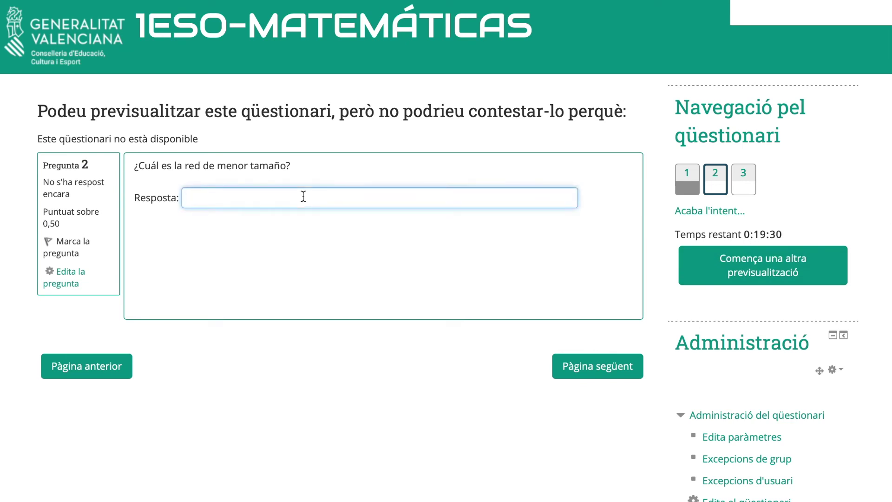
{"action": "type", "text": "PAN"}
{"action": "left_click", "coordinate": [590, 366]}
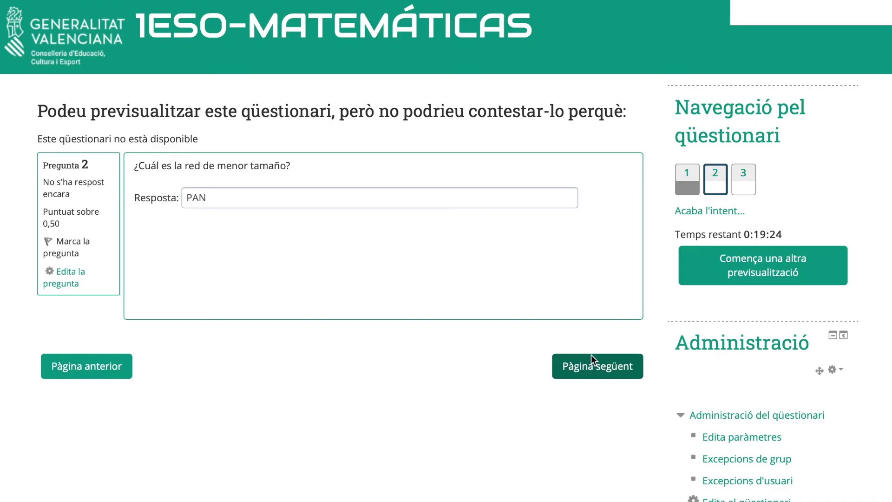
Choose Internet for the largest-network question and go back to questions 2 and 1 to review their answers
{"action": "scroll", "coordinate": [591, 355], "scroll_direction": "down", "scroll_amount": 1}
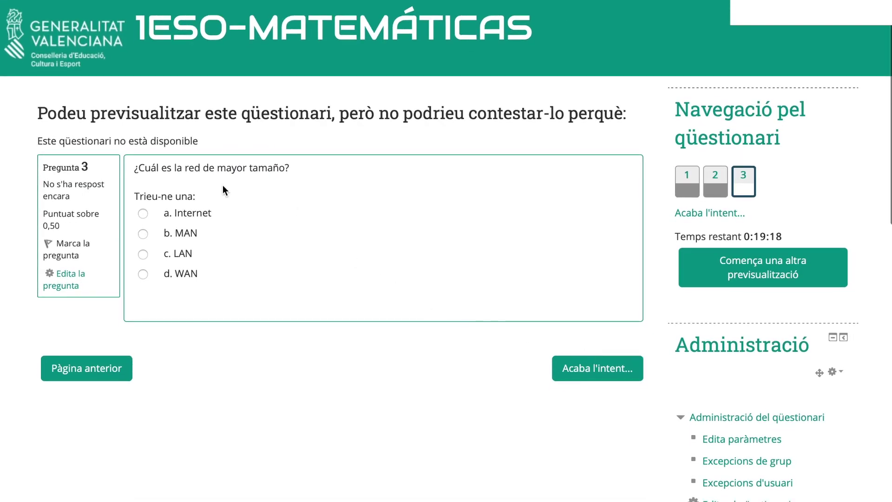
{"action": "left_click", "coordinate": [143, 214]}
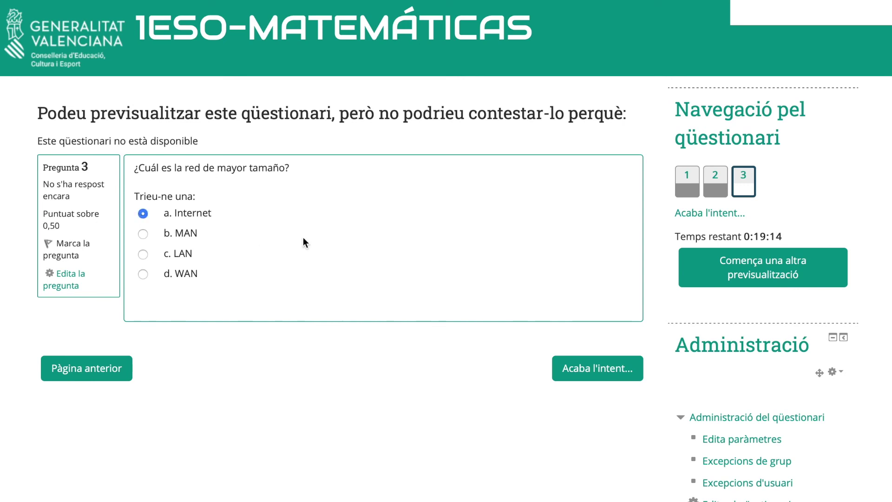
{"action": "left_click", "coordinate": [715, 192]}
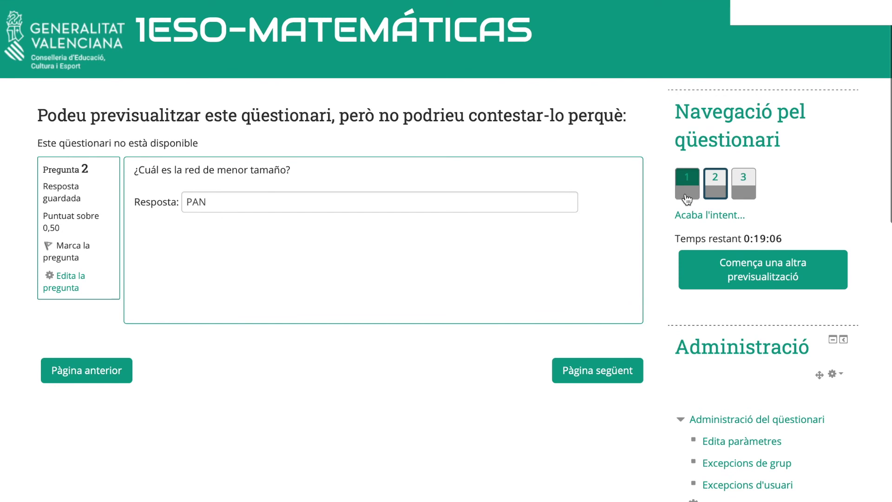
{"action": "left_click", "coordinate": [685, 195]}
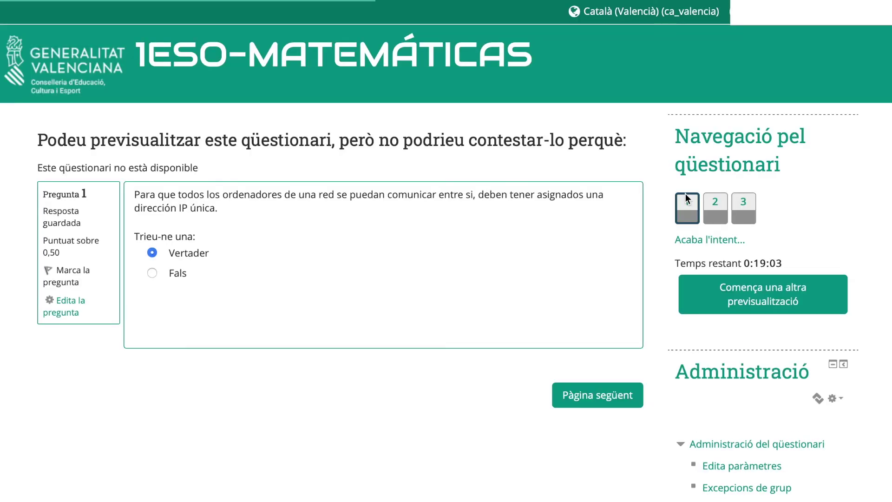
{"action": "scroll", "coordinate": [685, 193], "scroll_direction": "down", "scroll_amount": 1}
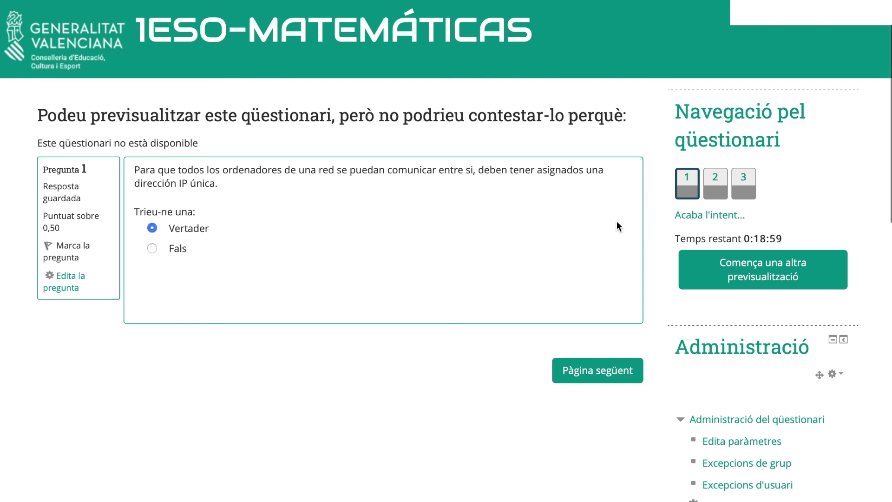
Go to question 3, finish the preview attempt, and submit all answers with confirmation
{"action": "left_click", "coordinate": [743, 184]}
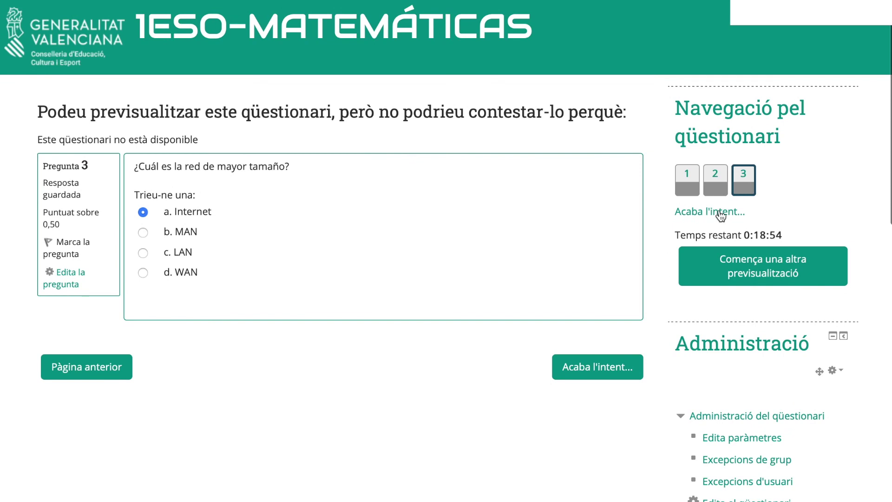
{"action": "left_click", "coordinate": [603, 368]}
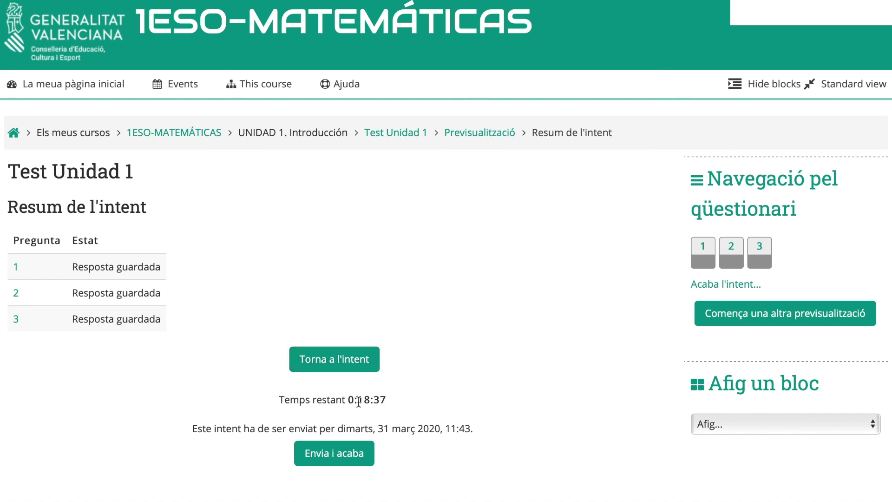
{"action": "left_click", "coordinate": [326, 460]}
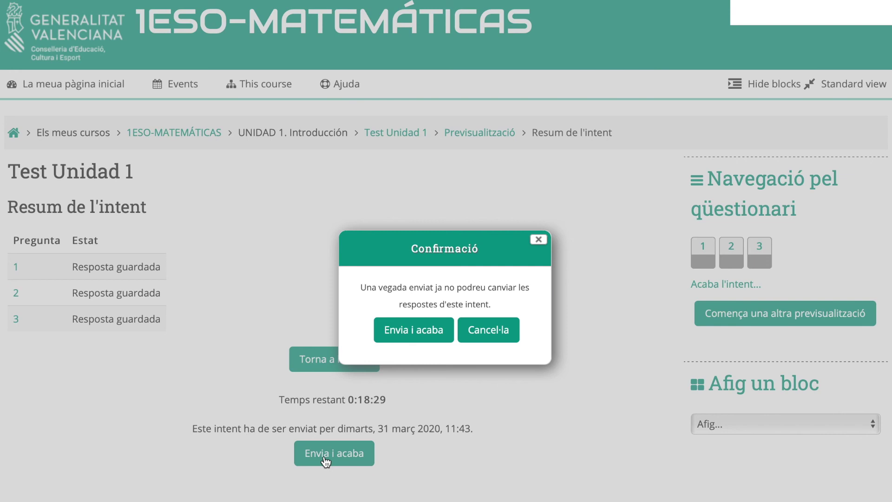
{"action": "left_click", "coordinate": [439, 325]}
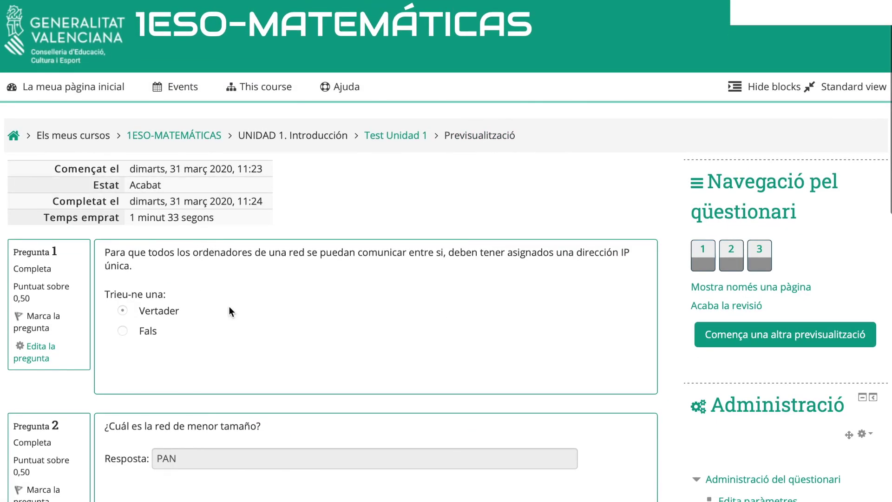
Review the submitted answers, end the review and return to the course page
{"action": "scroll", "coordinate": [229, 306], "scroll_direction": "down", "scroll_amount": 10}
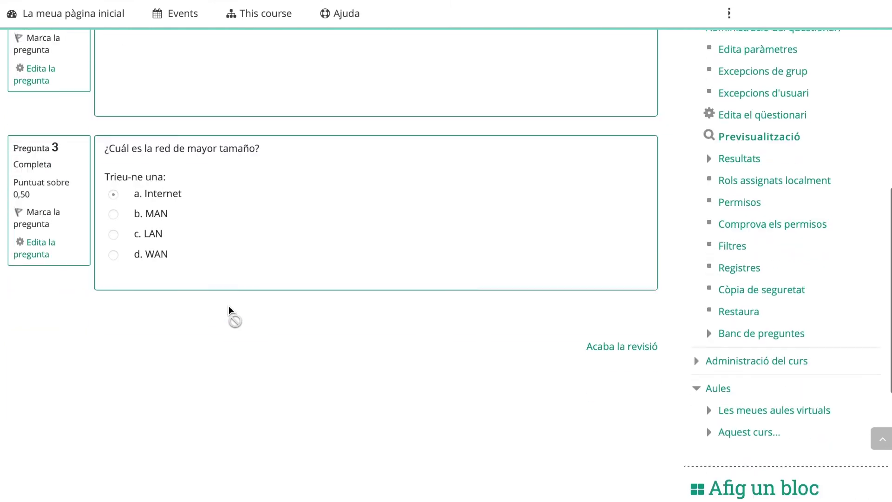
{"action": "left_click", "coordinate": [640, 343]}
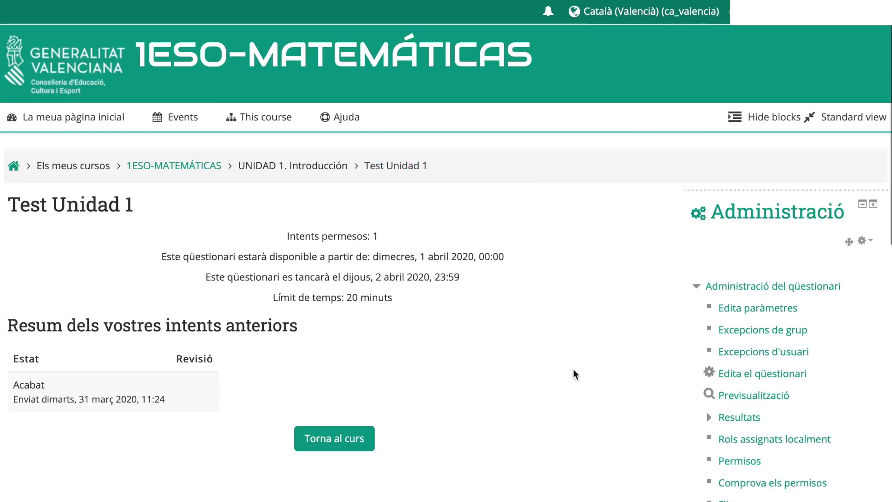
{"action": "left_click", "coordinate": [335, 429]}
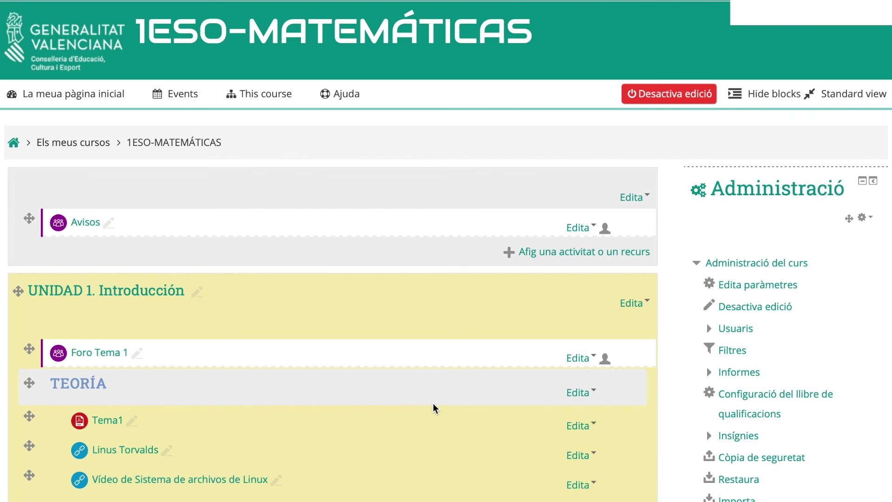
Open Test Unidad 1 from the ACTIVIDADES section and go to the question bank's export page
{"action": "scroll", "coordinate": [433, 409], "scroll_direction": "down", "scroll_amount": 3}
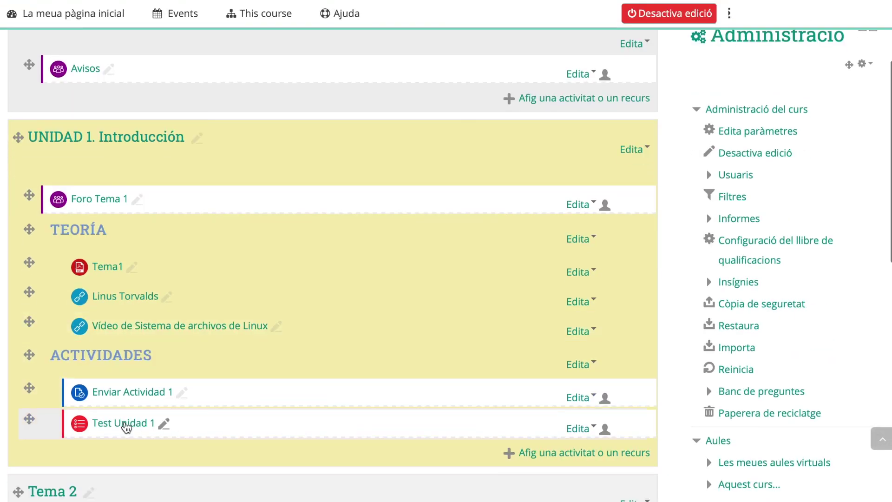
{"action": "left_click", "coordinate": [125, 423]}
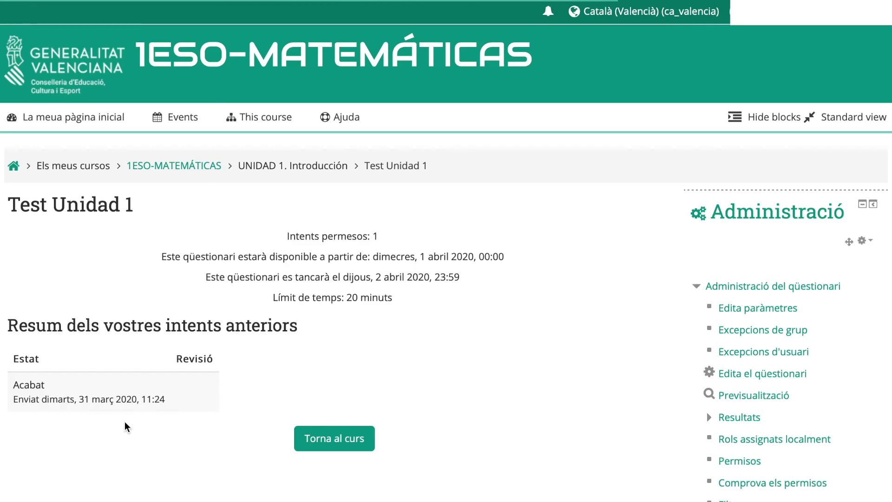
{"action": "scroll", "coordinate": [627, 395], "scroll_direction": "down", "scroll_amount": 3}
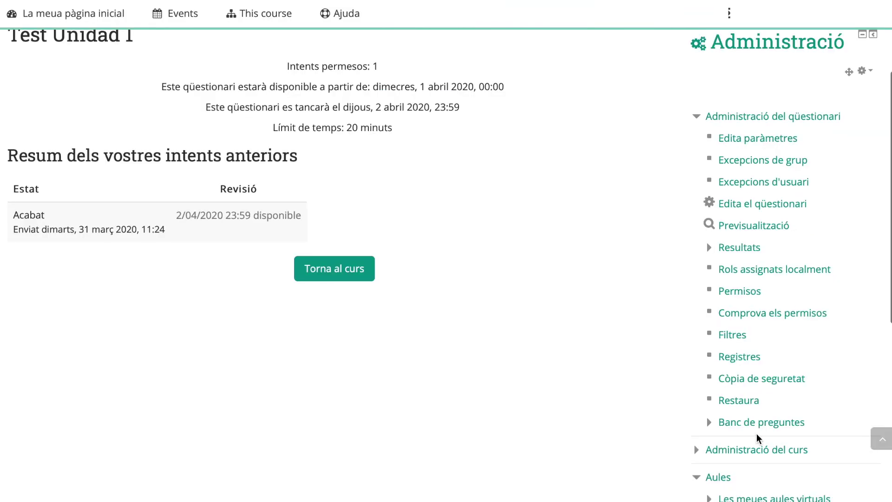
{"action": "left_click", "coordinate": [709, 422]}
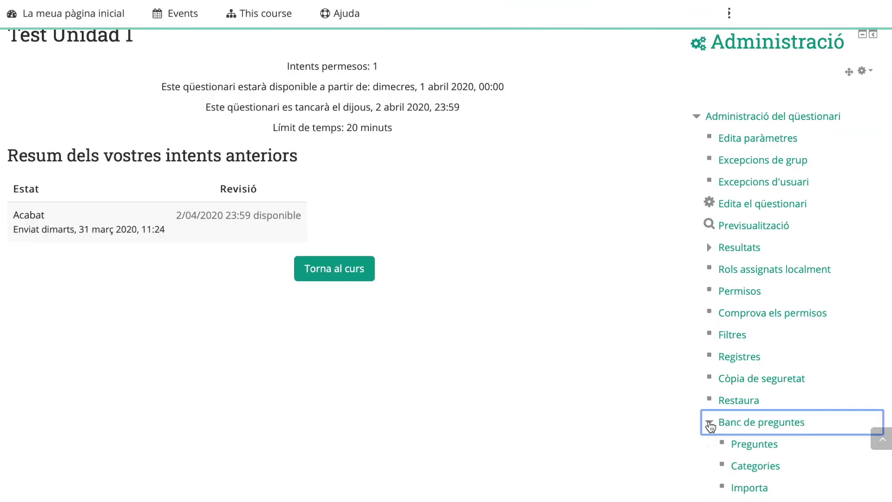
{"action": "scroll", "coordinate": [760, 467], "scroll_direction": "down", "scroll_amount": 1}
{"action": "scroll", "coordinate": [759, 464], "scroll_direction": "down", "scroll_amount": 1}
{"action": "left_click", "coordinate": [757, 469]}
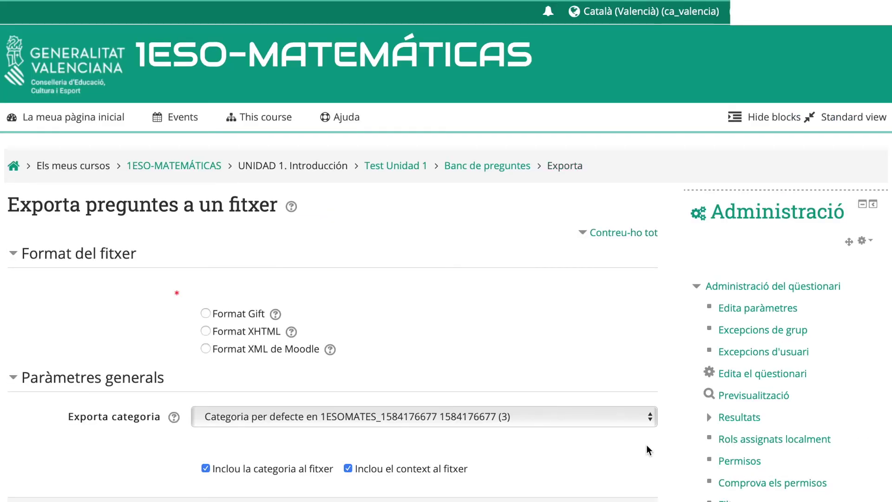
Export the questions of the course's default category to a file in Format XML de Moodle, including category and context
{"action": "scroll", "coordinate": [649, 449], "scroll_direction": "down", "scroll_amount": 1}
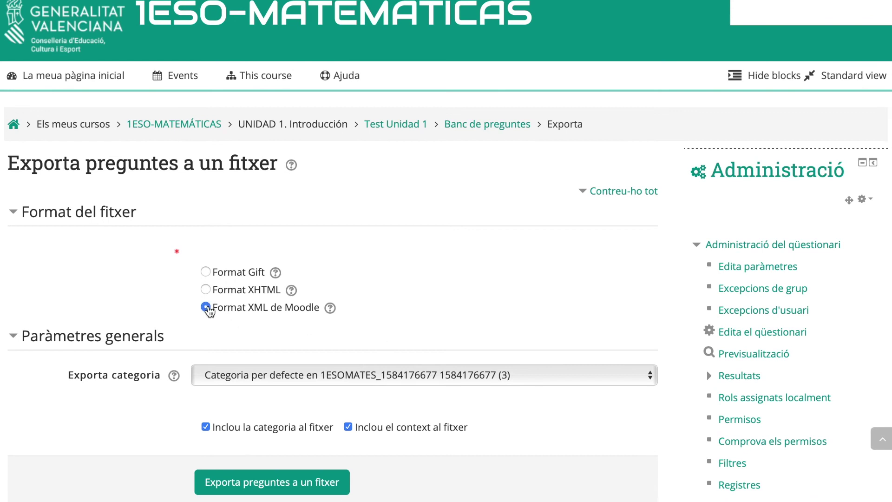
{"action": "left_click", "coordinate": [383, 385]}
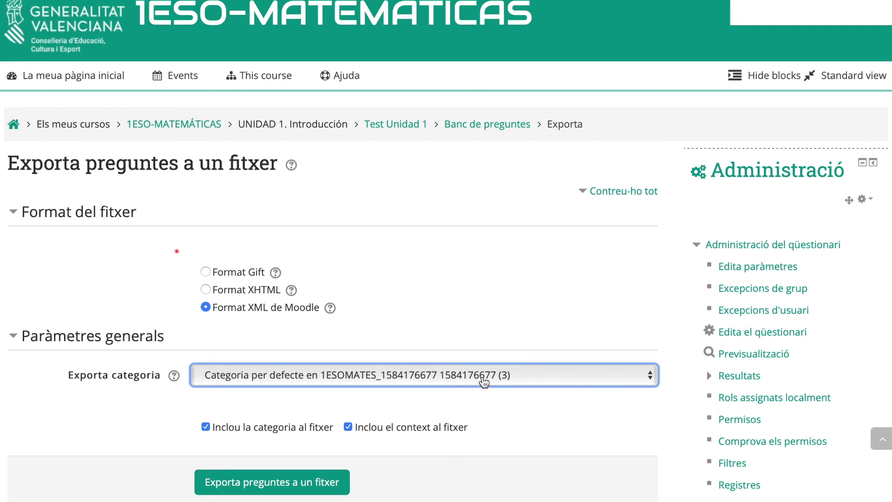
{"action": "left_click", "coordinate": [483, 382]}
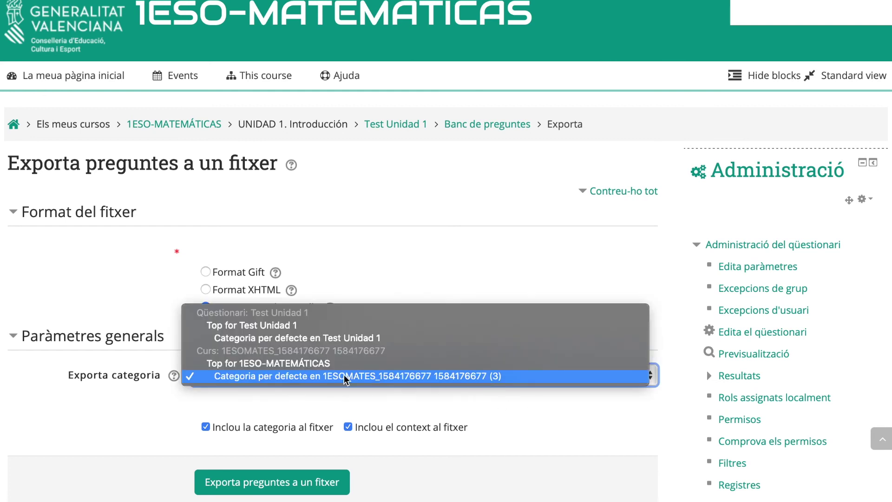
{"action": "left_click", "coordinate": [322, 385]}
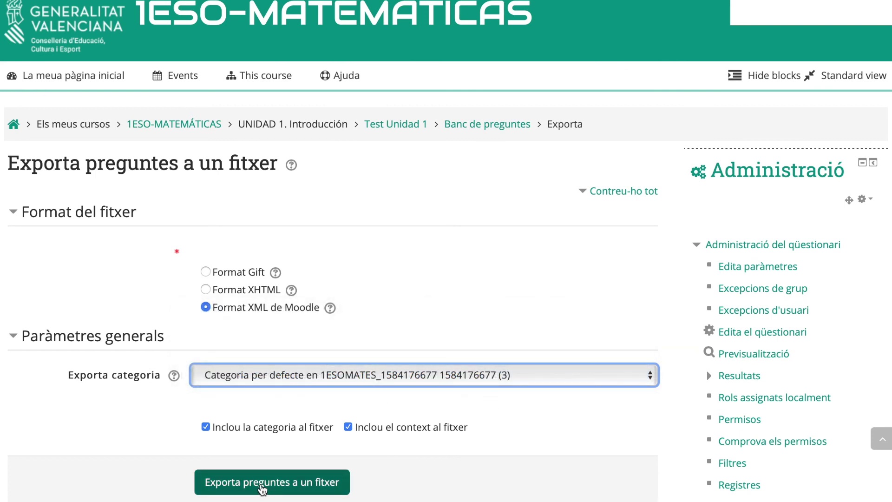
{"action": "left_click", "coordinate": [261, 485]}
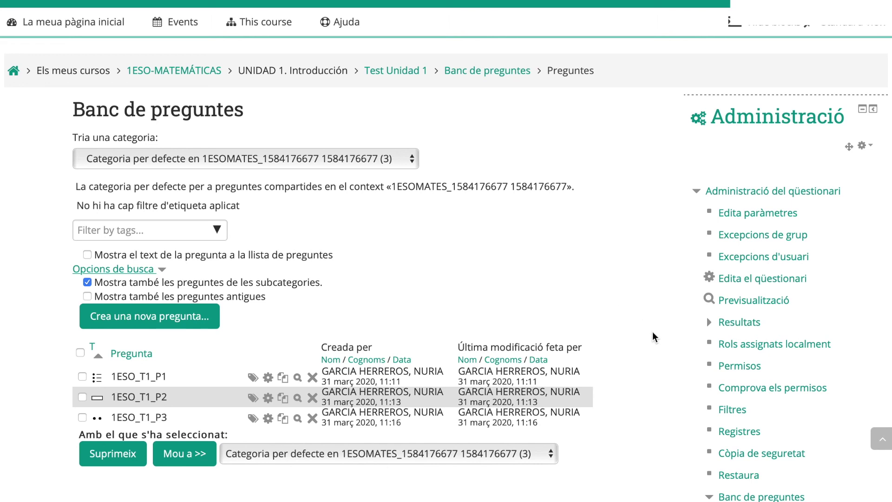
Open the question bank's import page, choose Format XML de Moodle as the file format, and examine the file upload area
{"action": "scroll", "coordinate": [652, 330], "scroll_direction": "down", "scroll_amount": 1}
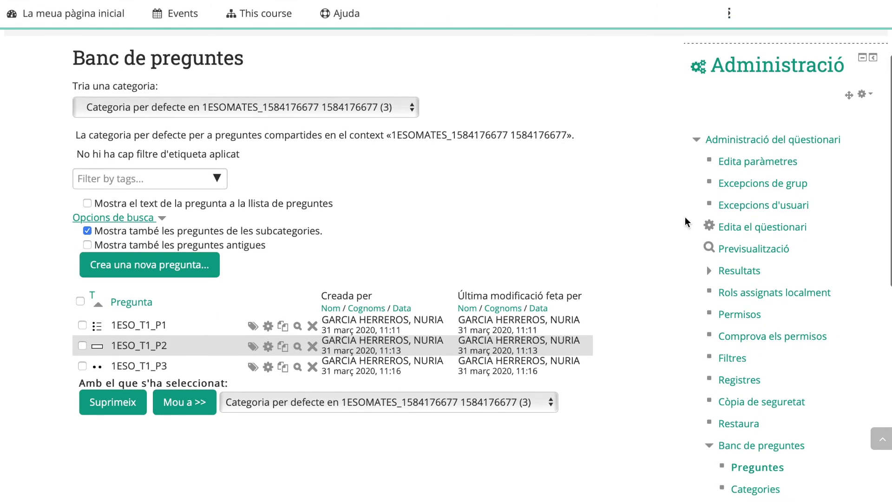
{"action": "scroll", "coordinate": [686, 221], "scroll_direction": "down", "scroll_amount": 3}
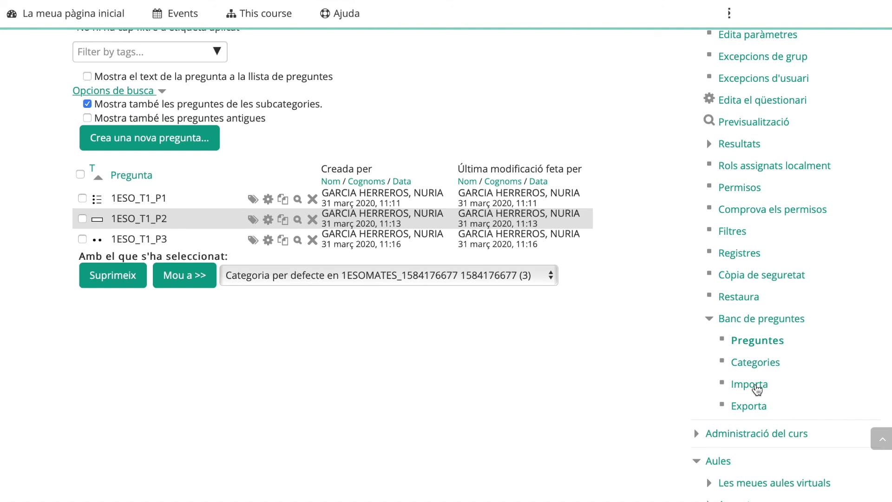
{"action": "left_click", "coordinate": [756, 388]}
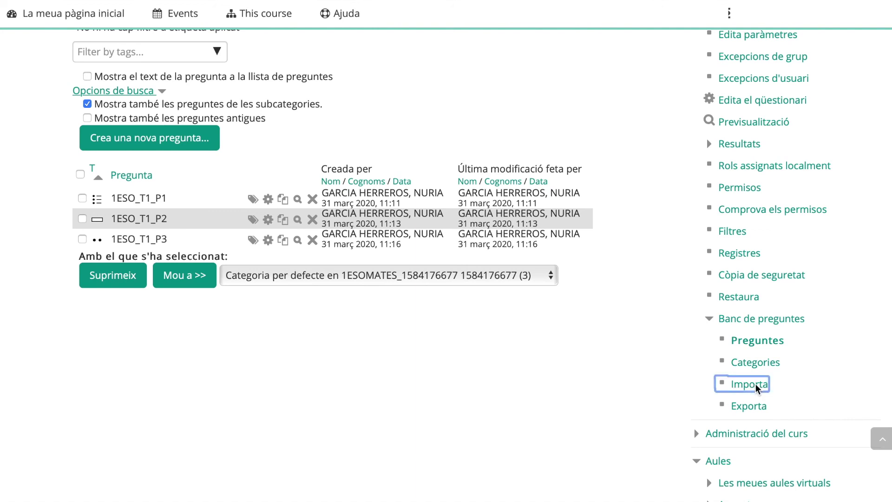
{"action": "scroll", "coordinate": [627, 411], "scroll_direction": "down", "scroll_amount": 1}
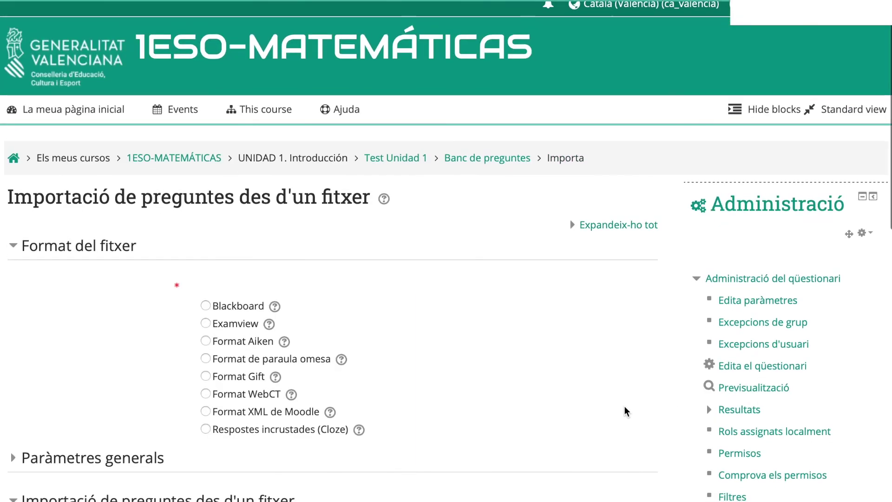
{"action": "scroll", "coordinate": [625, 411], "scroll_direction": "down", "scroll_amount": 1}
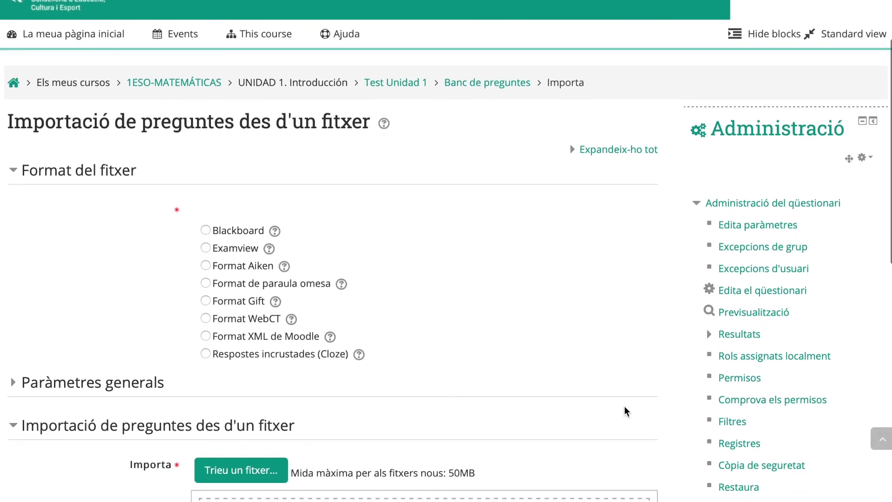
{"action": "left_click", "coordinate": [205, 336]}
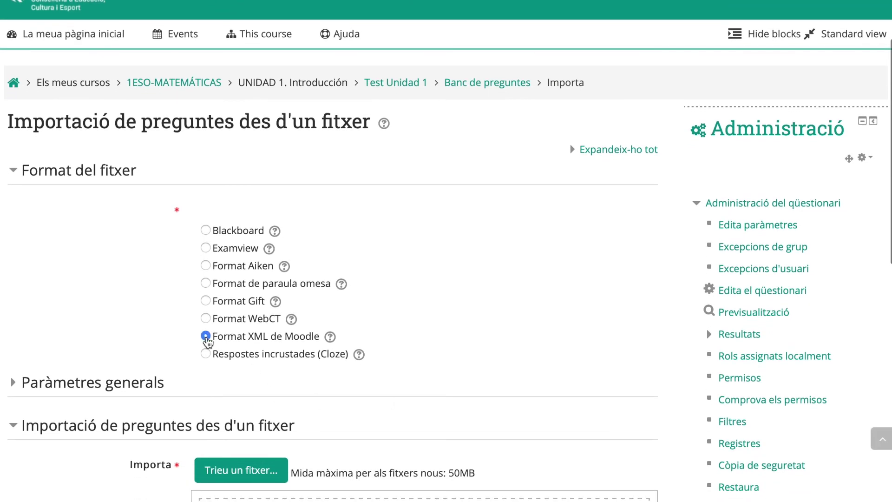
{"action": "scroll", "coordinate": [316, 416], "scroll_direction": "down", "scroll_amount": 1}
{"action": "scroll", "coordinate": [297, 441], "scroll_direction": "down", "scroll_amount": 2}
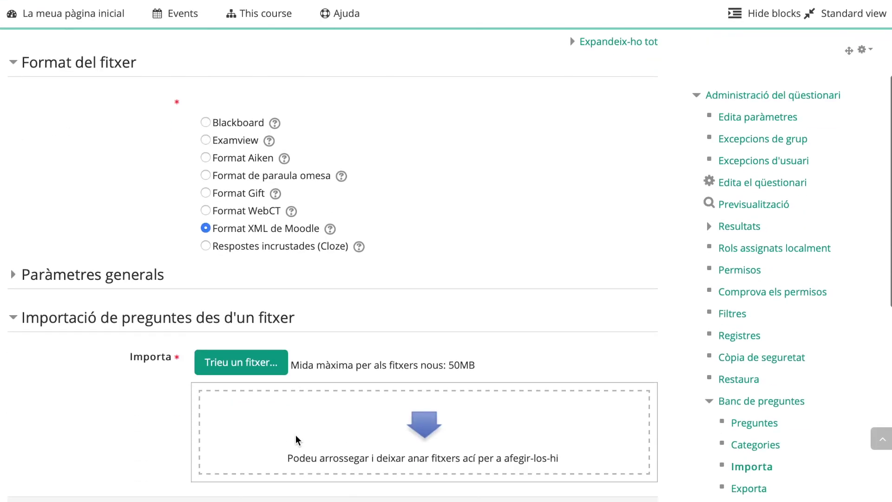
{"action": "scroll", "coordinate": [271, 438], "scroll_direction": "down", "scroll_amount": 2}
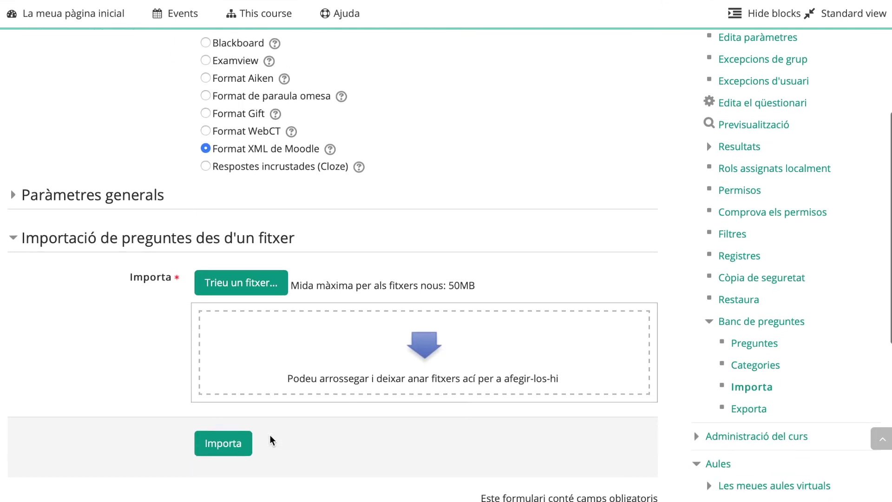